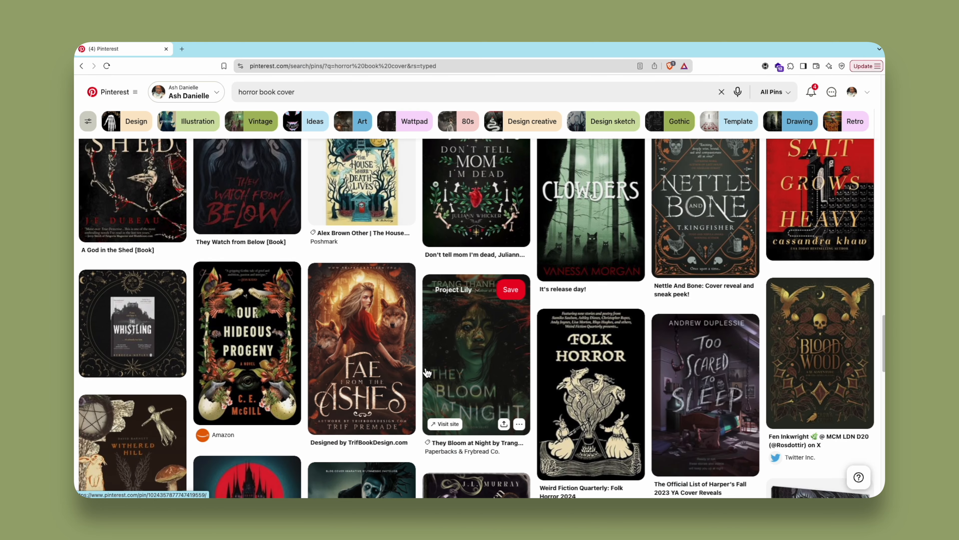
scroll(423, 366, "down", 3)
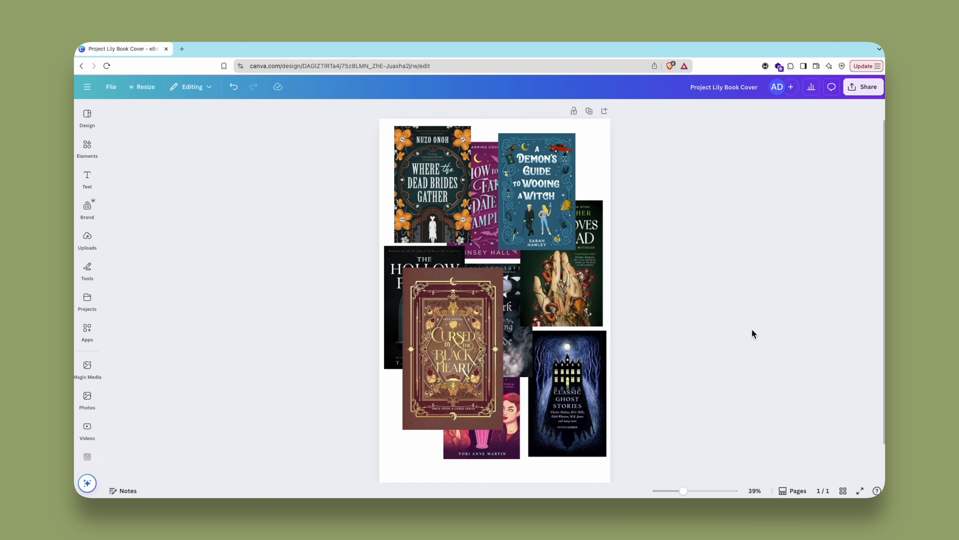
- Examine the horror book cover inspiration and the collage of reference covers on page 1
left_click_drag(688, 493, 694, 491)
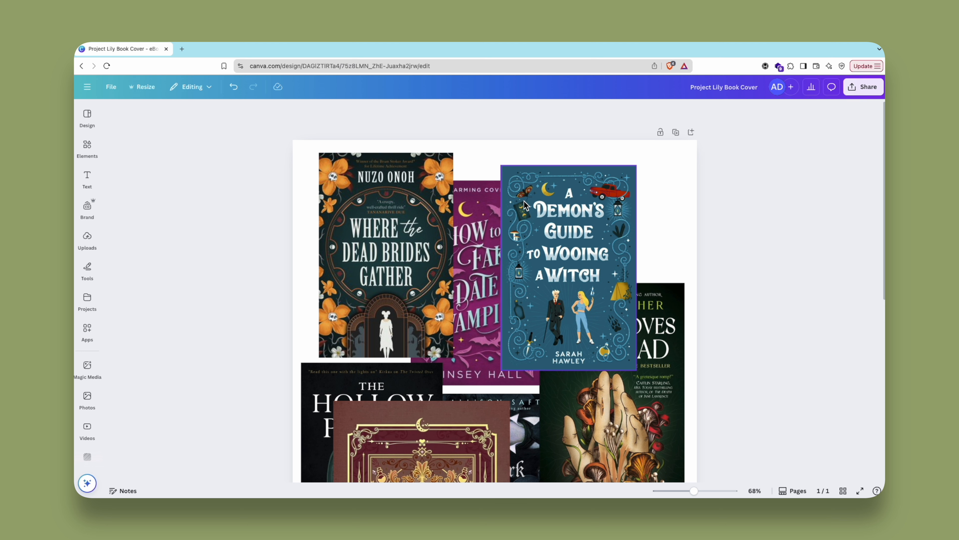
left_click_drag(386, 256, 380, 251)
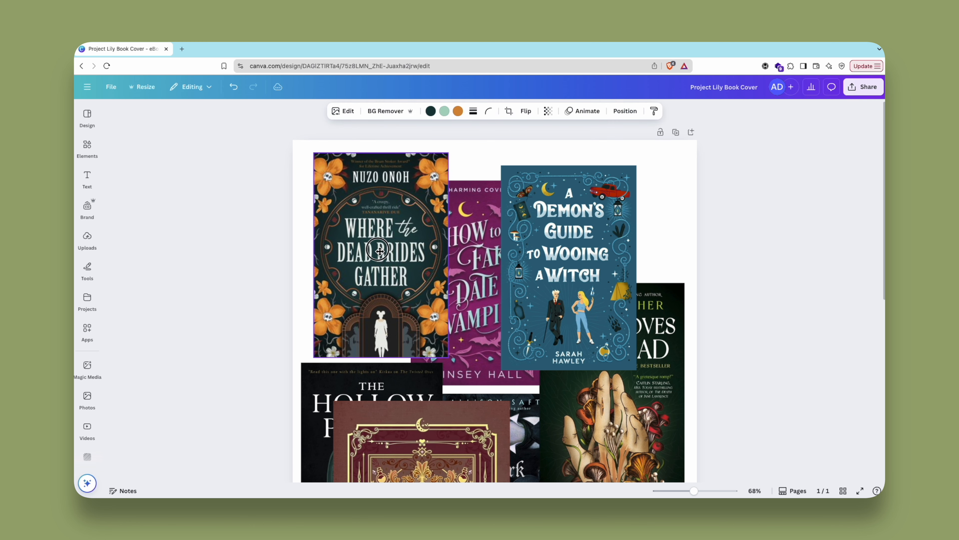
scroll(453, 295, "down", 8)
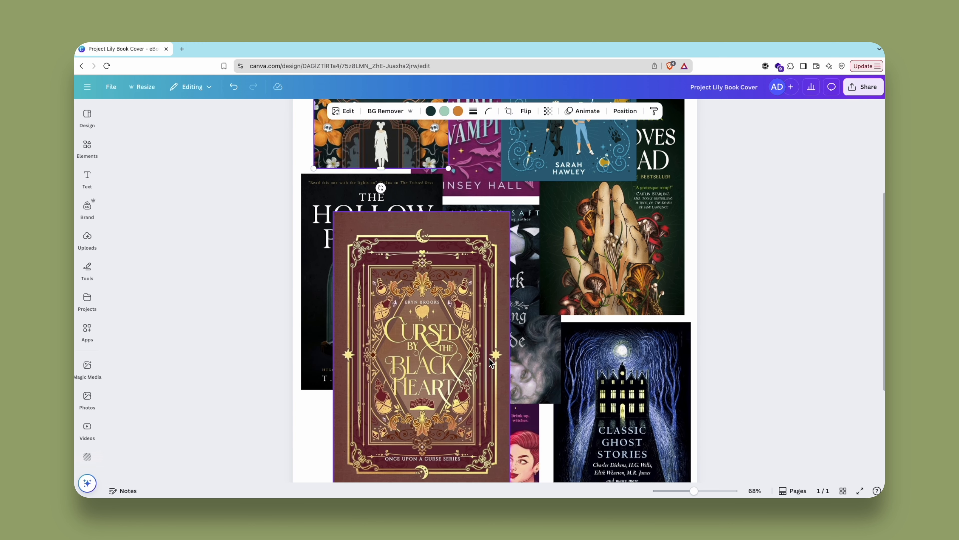
scroll(453, 295, "up", 1)
mouse_move(433, 251)
left_mouse_down()
mouse_move(429, 271)
mouse_move(422, 262)
left_mouse_up()
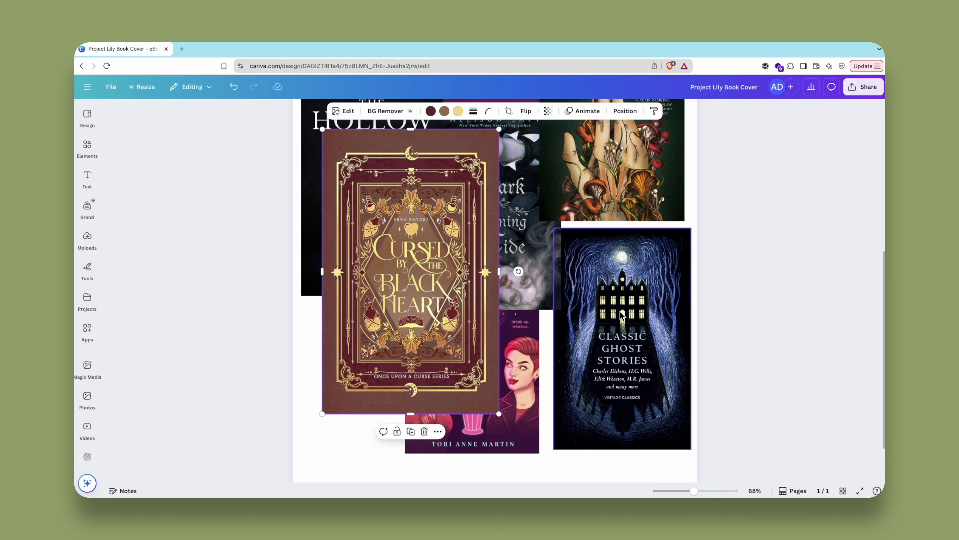
left_click_drag(622, 315, 612, 293)
scroll(612, 296, "up", 3)
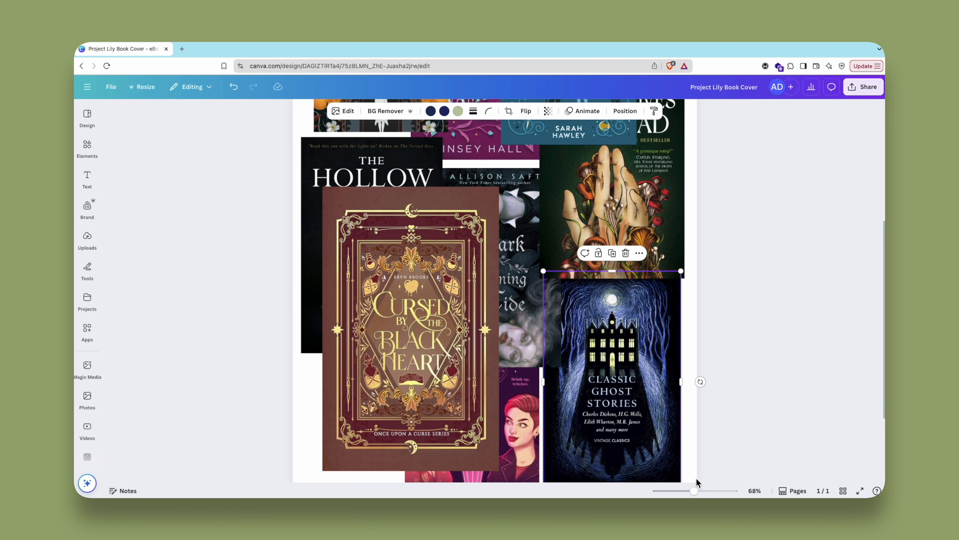
- Add the text "Title Goes Here" to the dark red page 2, enlarged to size 124 in the upper part of the cover
left_click_drag(699, 492, 682, 490)
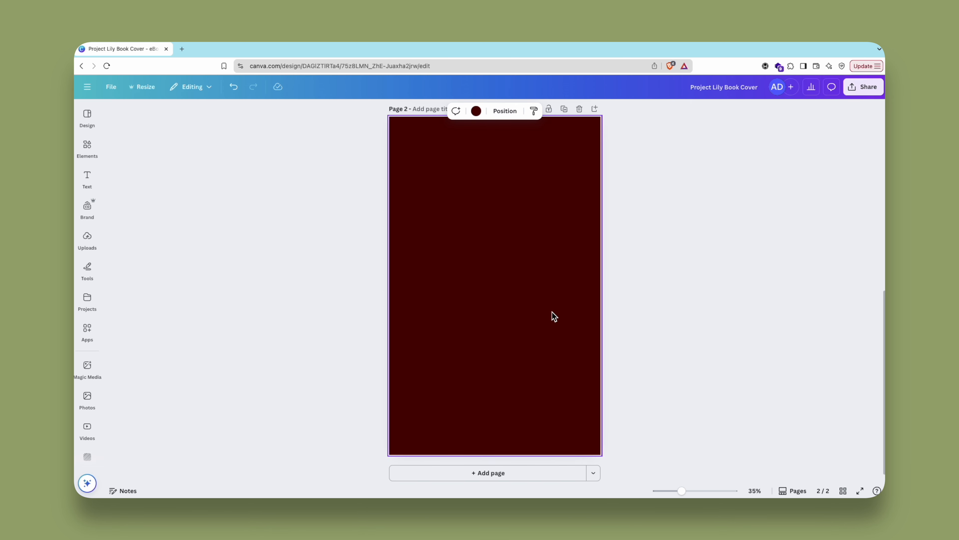
key("t")
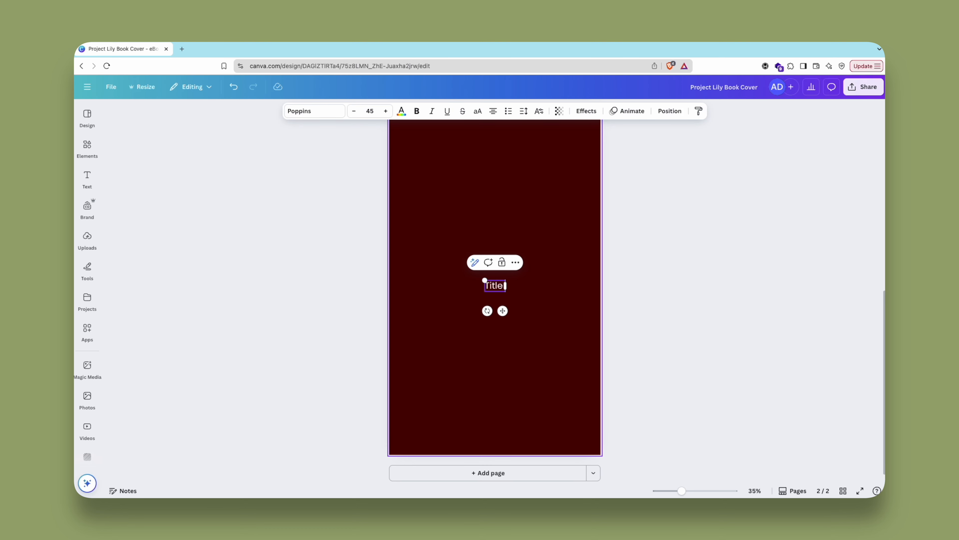
left_click_drag(484, 280, 503, 256)
scroll(529, 240, "up", 3)
left_click(340, 216)
- Search the elements for "border" and decorate the cover's four corners with dark red leafy ornaments
left_click(87, 148)
left_click(150, 117)
type("border")
key("Return")
scroll(495, 289, "down", 2)
- Add a thin red line and set it vertically along the cover's right side between the corner ornaments
key("l")
left_click_drag(568, 285, 580, 283)
left_click_drag(580, 315, 582, 399)
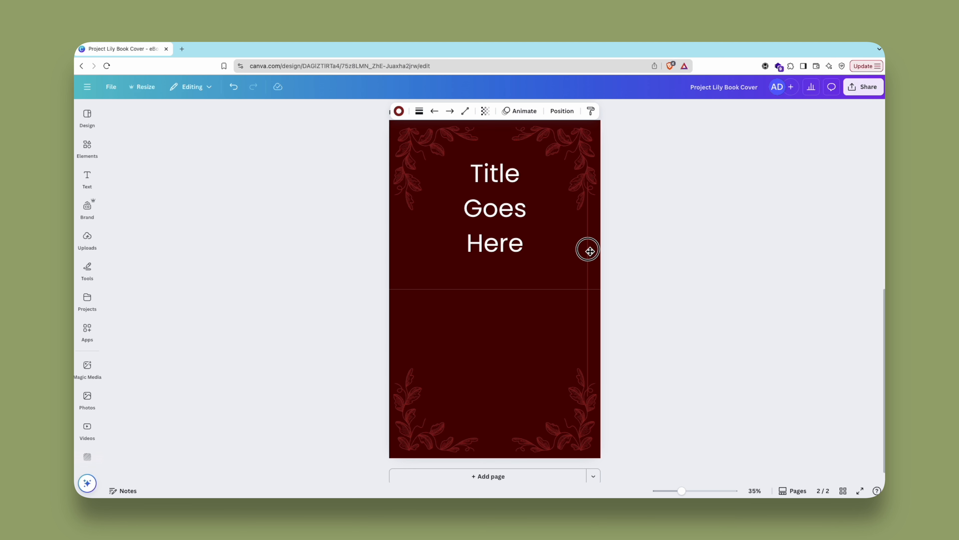
- Add the author's name as text, shrink it and place it at the bottom centre of the cover
left_click(510, 304)
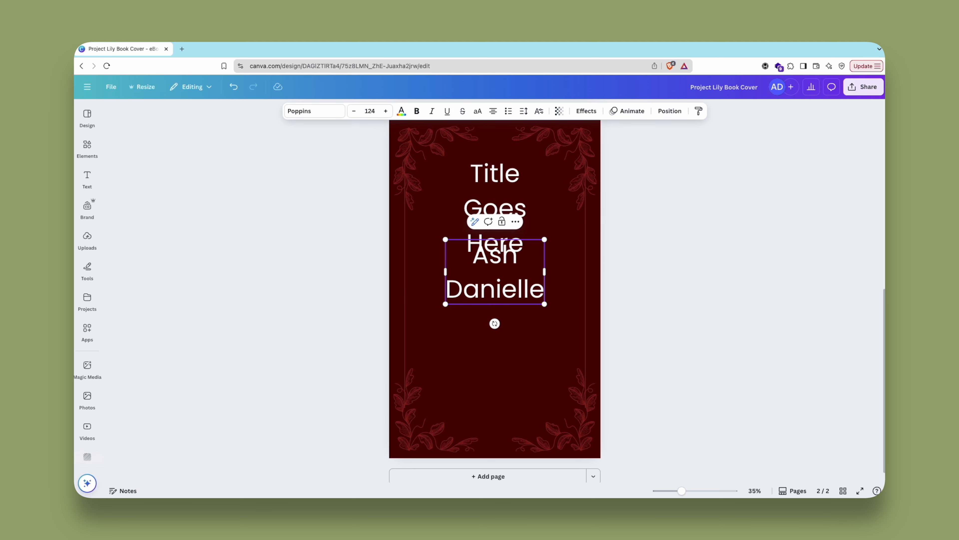
left_click_drag(541, 302, 500, 457)
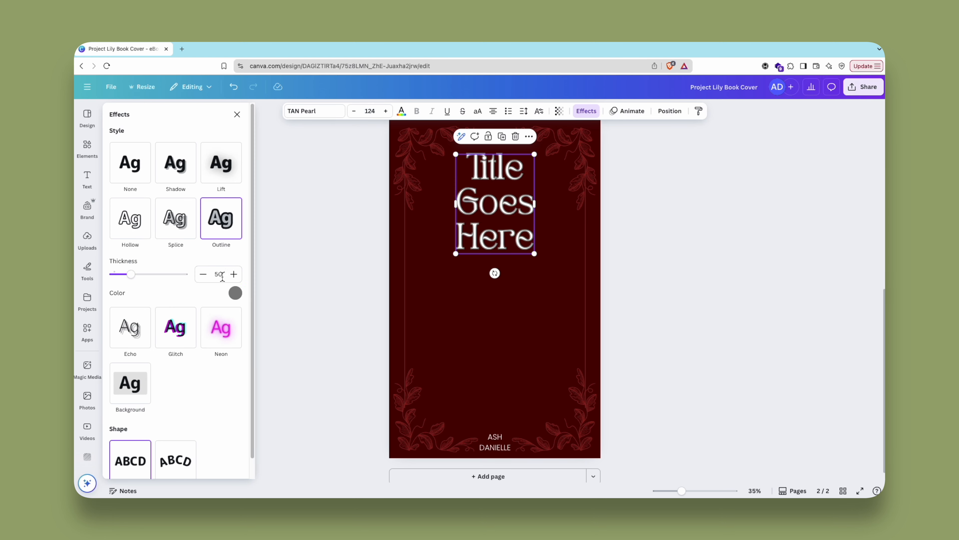
- Reduce the thickness of the title's Outline effect to 29
left_click_drag(148, 274, 121, 275)
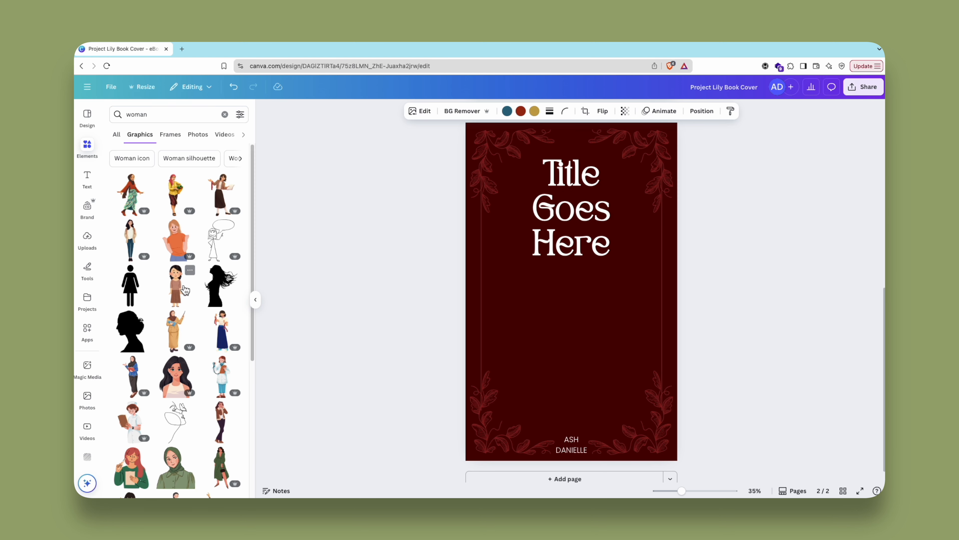
- Search the graphics for "woman with afro" and add the standing woman in the orange polka-dot skirt to the cover
scroll(182, 313, "down", 6)
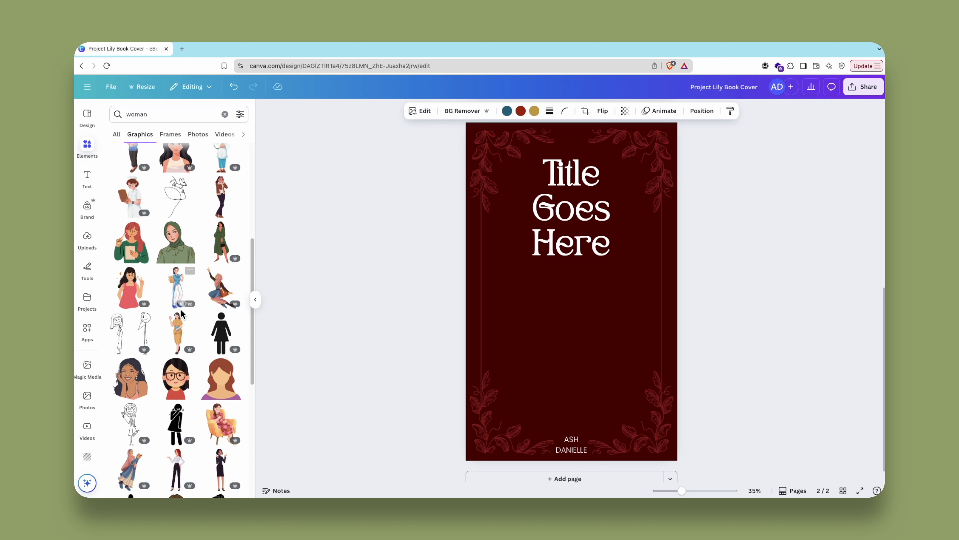
scroll(182, 313, "down", 6)
left_click(175, 121)
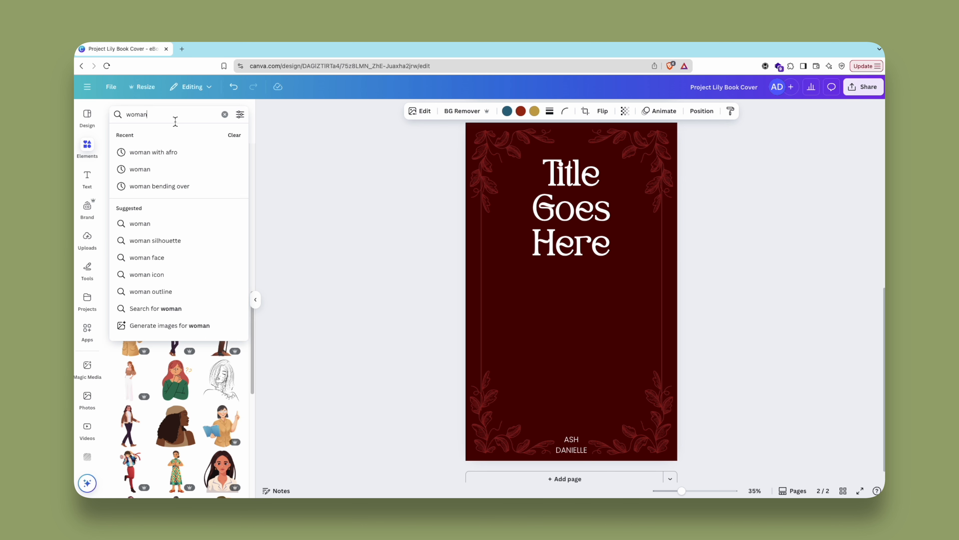
left_click(170, 121)
type("with afro")
key("Return")
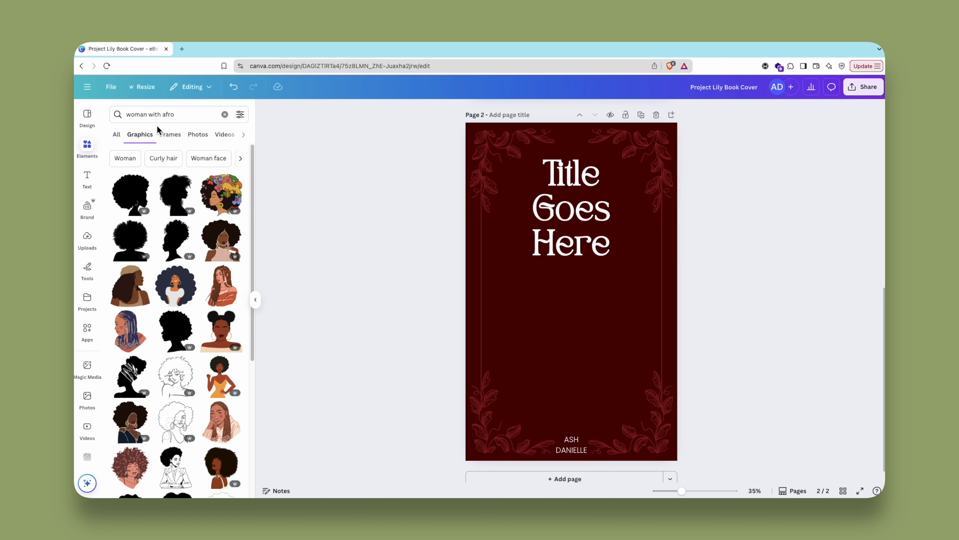
scroll(209, 241, "down", 3)
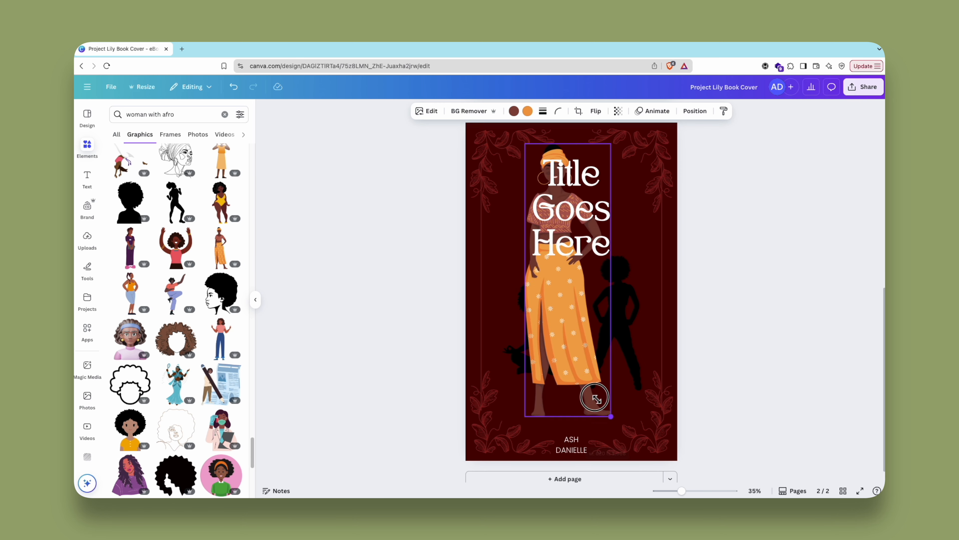
- Shrink the woman in the orange skirt, place her below the title and delete the rejected black silhouette figures
left_click_drag(606, 415, 546, 375)
left_click_drag(521, 289, 548, 348)
left_click(591, 312)
left_click(592, 311)
key("Delete")
left_click(506, 306)
- Search the graphics for "man" and place the man in the dark suit in the cover's lower left area
left_click(225, 115)
type("man")
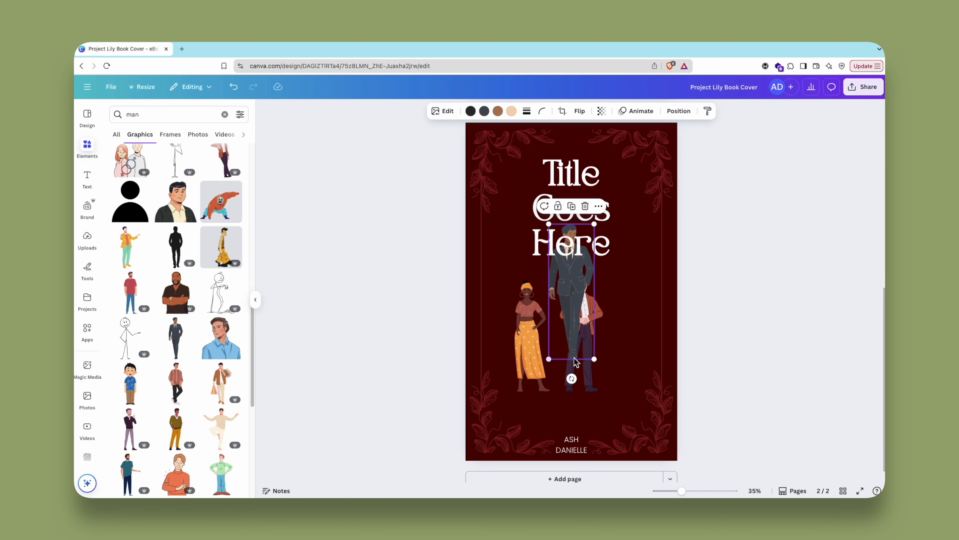
left_click_drag(572, 333, 521, 368)
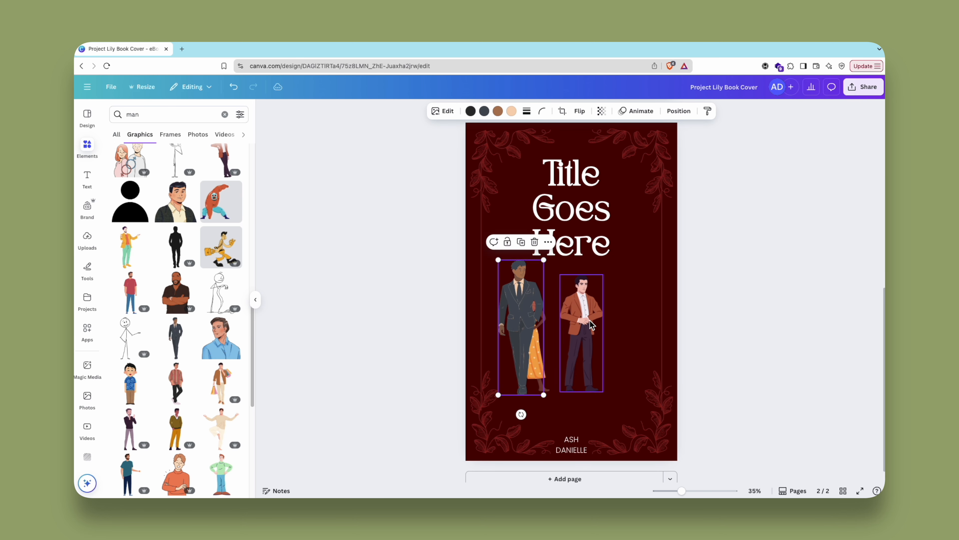
- Delete the man in the rust-coloured jacket, then shrink the suited man and place him to the right of the woman
left_click(582, 326)
key("Delete")
left_click_drag(526, 321, 584, 320)
left_click_drag(601, 257, 600, 279)
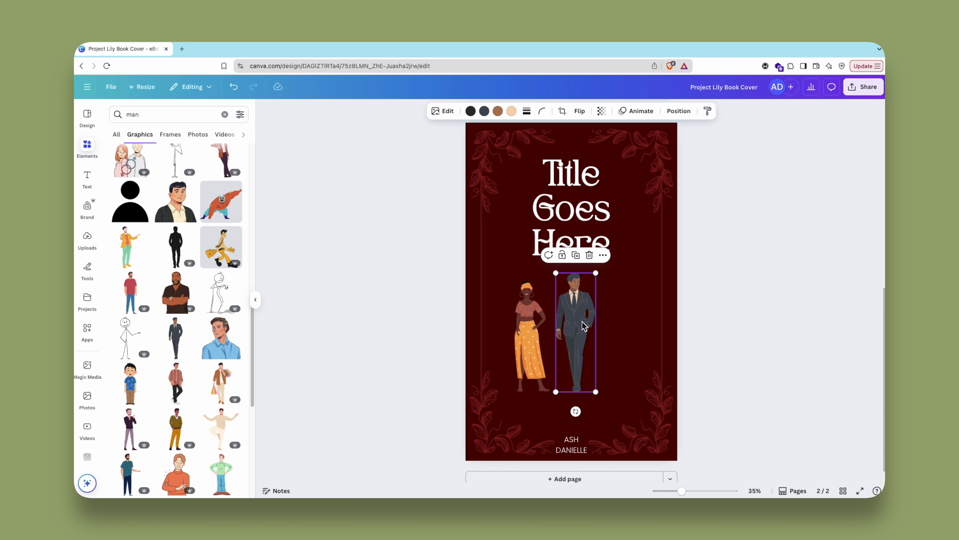
left_click_drag(576, 332, 601, 333)
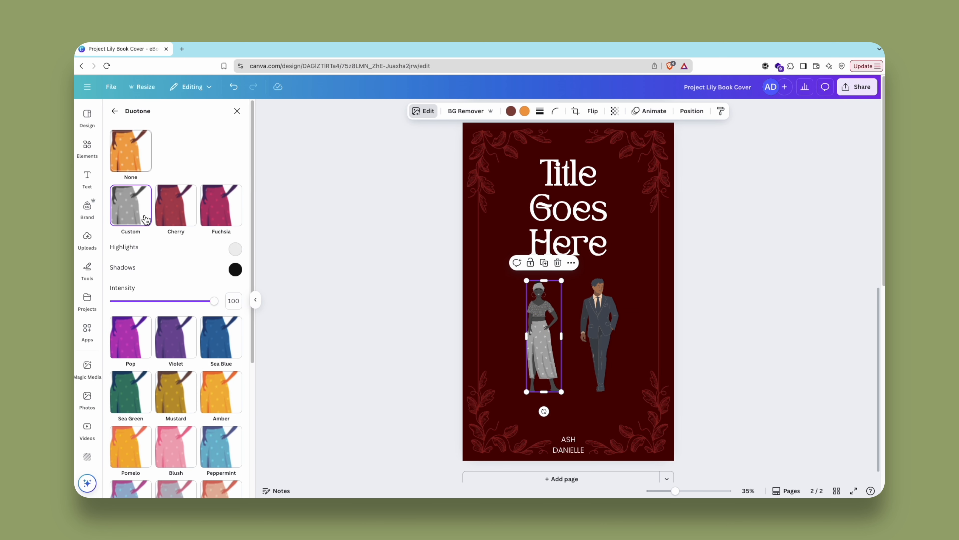
- Recolour the woman and the suited man with a Custom duotone using white highlights and white shadows
left_click(235, 249)
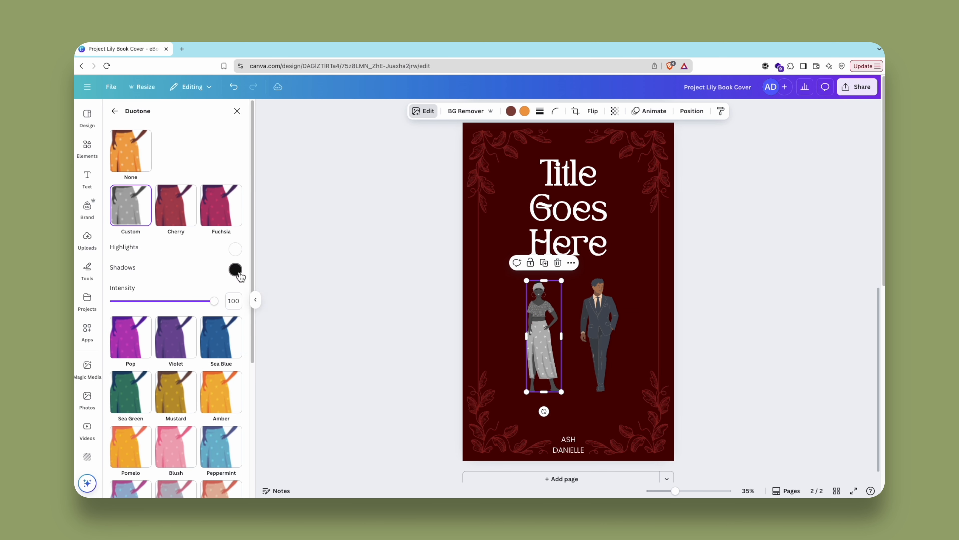
left_click(235, 269)
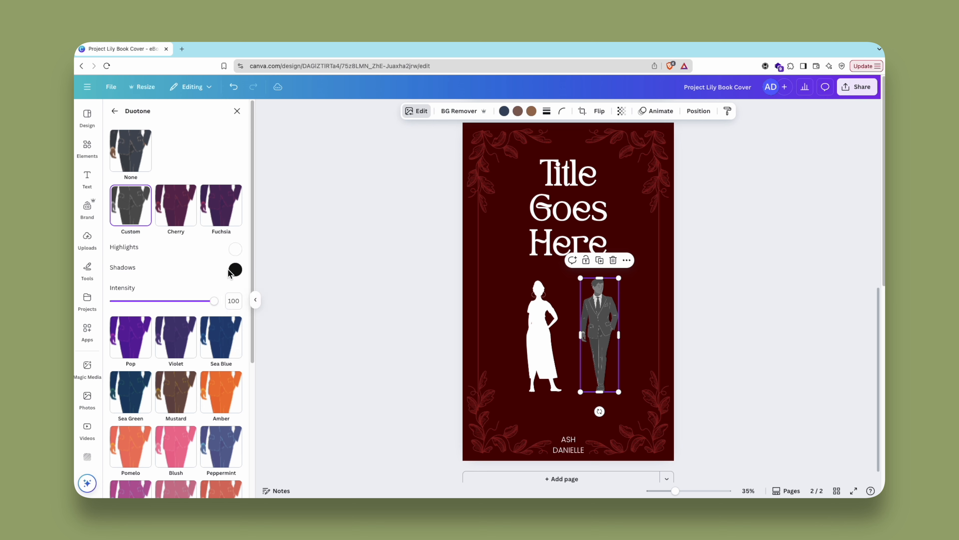
left_click(235, 269)
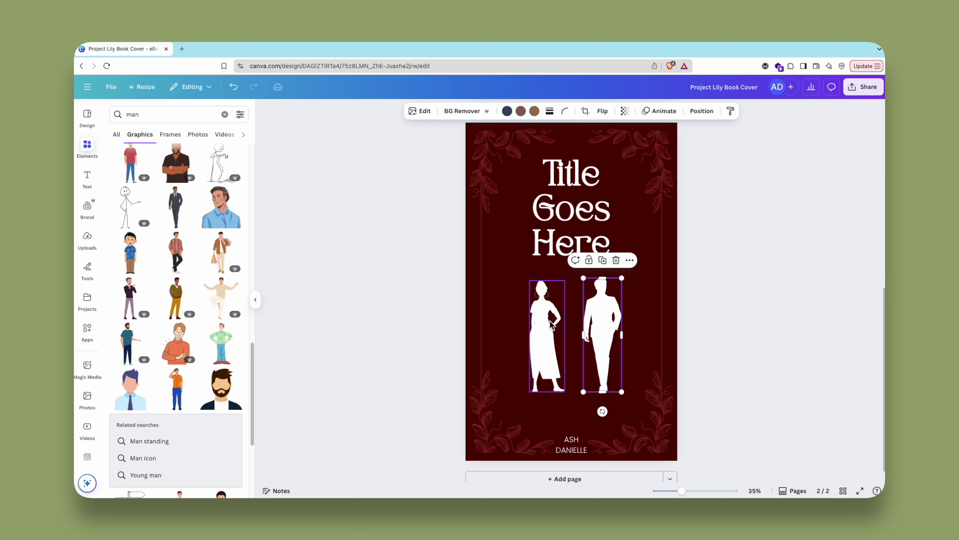
- Rearrange the two white silhouettes so the man stands on the left and the woman close beside him on the right
mouse_move(600, 335)
left_mouse_down()
mouse_move(510, 331)
mouse_move(607, 339)
left_mouse_up()
left_click_drag(510, 333, 544, 333)
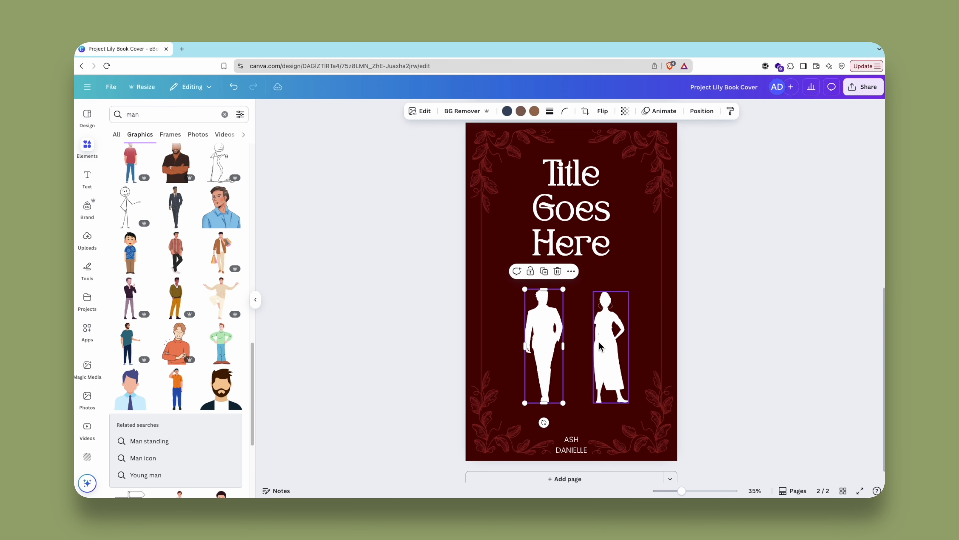
left_click_drag(605, 346, 592, 345)
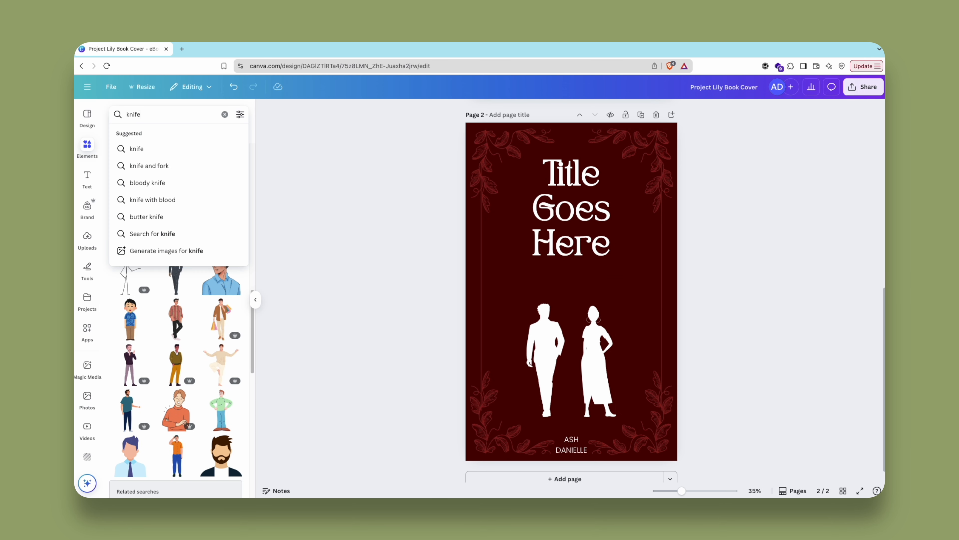
- Search the graphics for "knife" and "dagger" to find a weapon for the cover
key("Return")
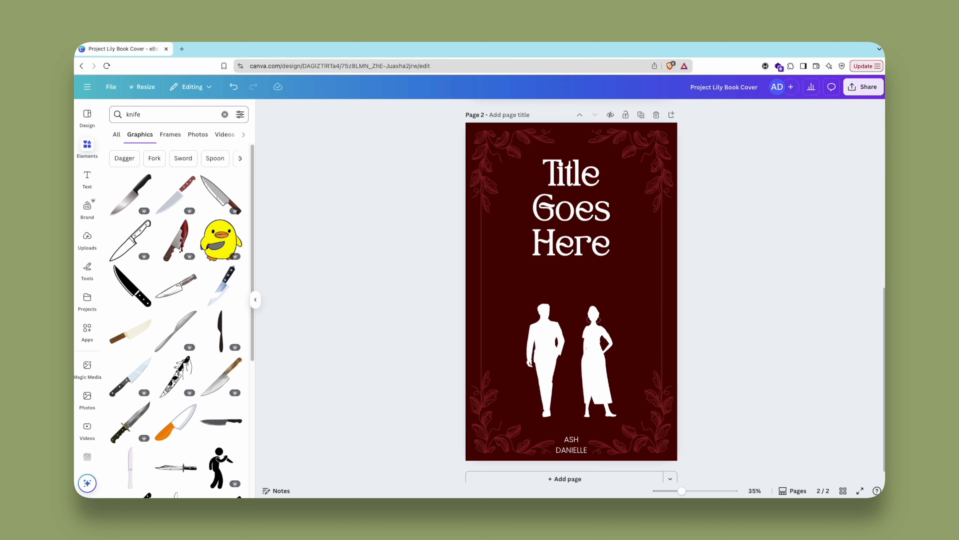
type("dagger")
key("Return")
- Layer a cropped duplicate of the potion necklace above the title so its cord hooks around the "e" of "Title"
left_click(215, 131)
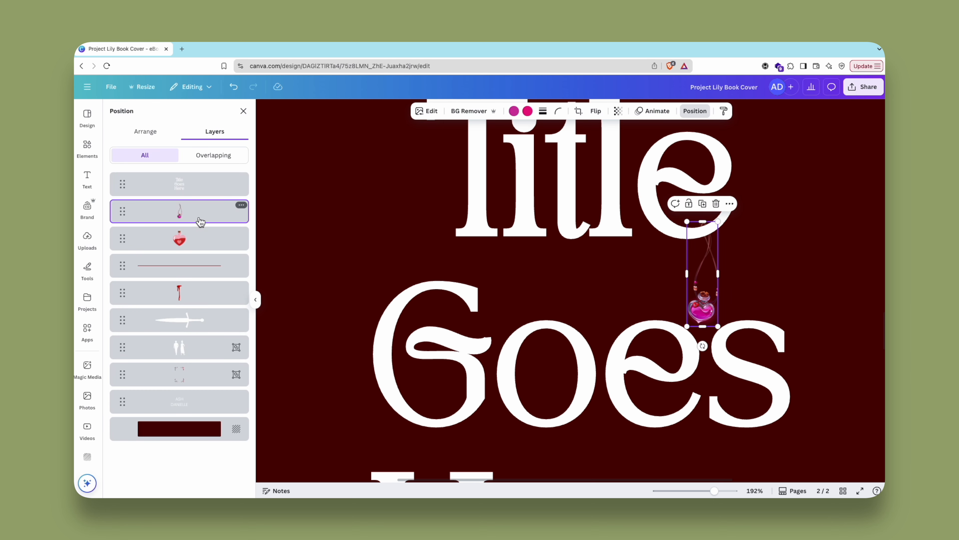
left_click_drag(714, 490, 722, 491)
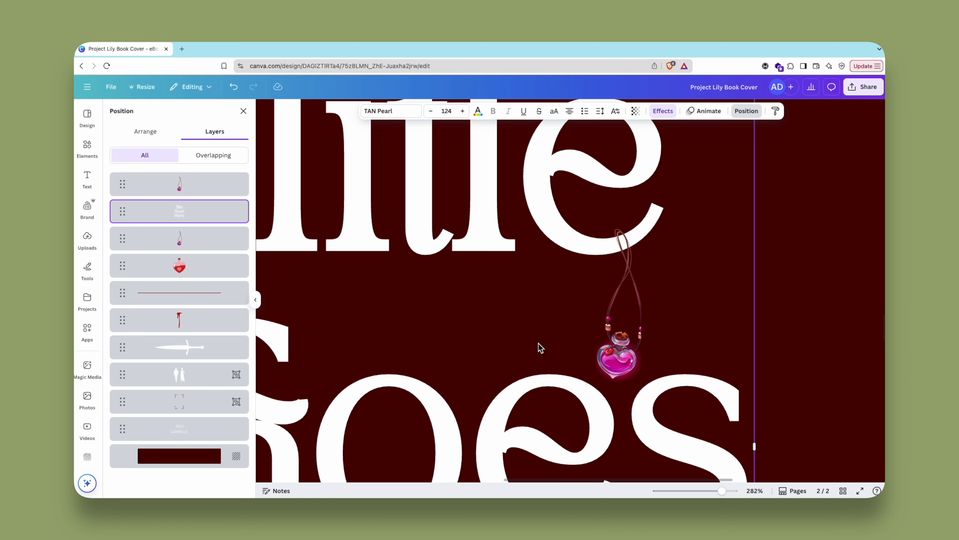
mouse_move(645, 317)
left_mouse_down()
mouse_move(626, 318)
mouse_move(665, 317)
mouse_move(635, 308)
left_mouse_up()
left_click(735, 452)
left_click(625, 384)
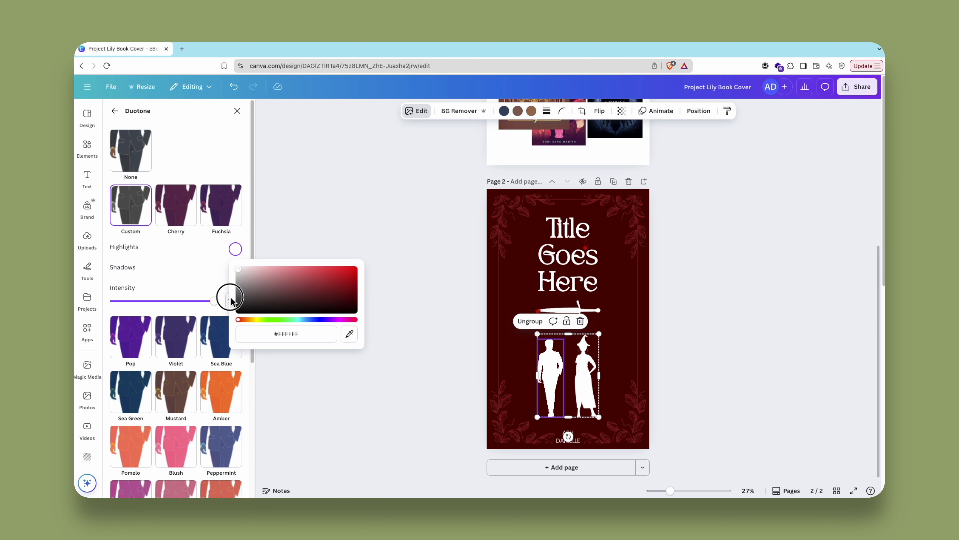
- Set the duotone highlights and shadows of the man and the woman to black
left_click_drag(231, 297, 228, 332)
left_click(235, 270)
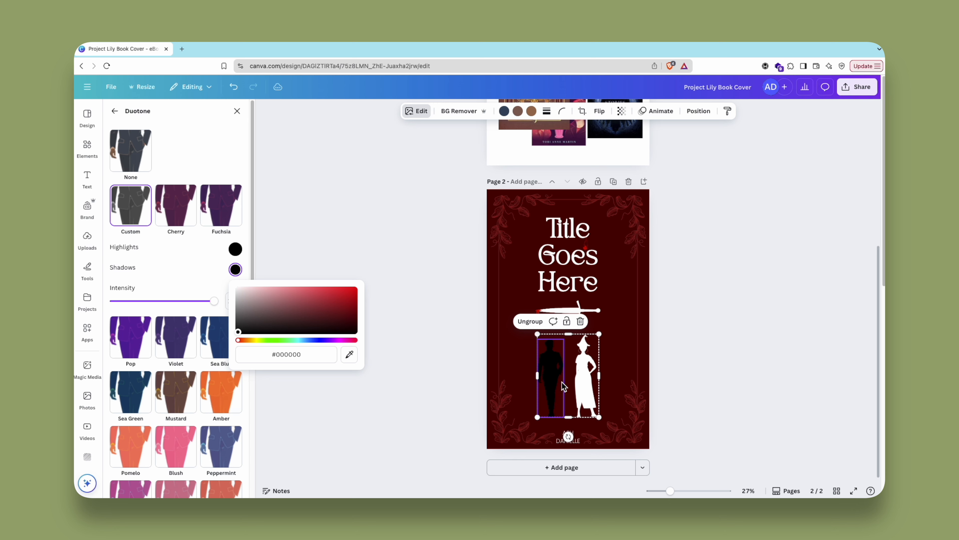
left_click(586, 378)
left_click(424, 111)
left_click(176, 332)
left_click(235, 249)
left_click_drag(276, 296, 221, 377)
left_click(234, 269)
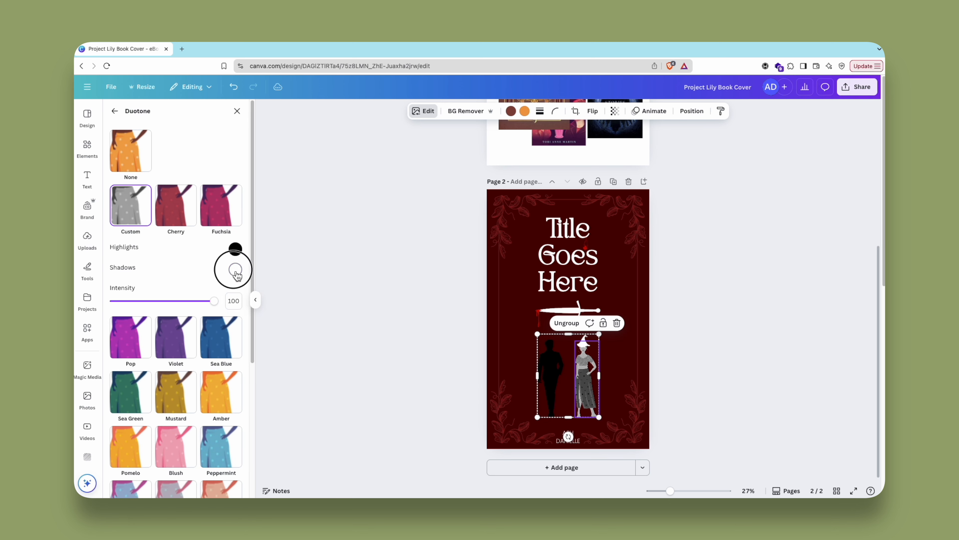
left_click_drag(242, 296, 202, 356)
- Set the witch hat's duotone highlights and shadows to black (#000000)
left_click(584, 342)
left_click(235, 249)
left_click_drag(265, 288, 201, 274)
left_click(234, 268)
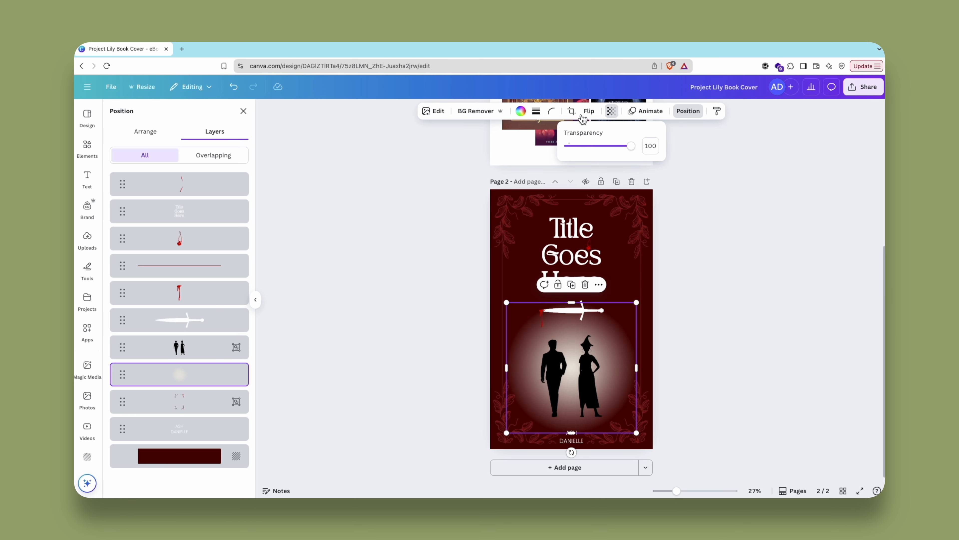
- Add a soft white glow behind the two black silhouettes and adjust its transparency
left_click_drag(586, 146, 609, 152)
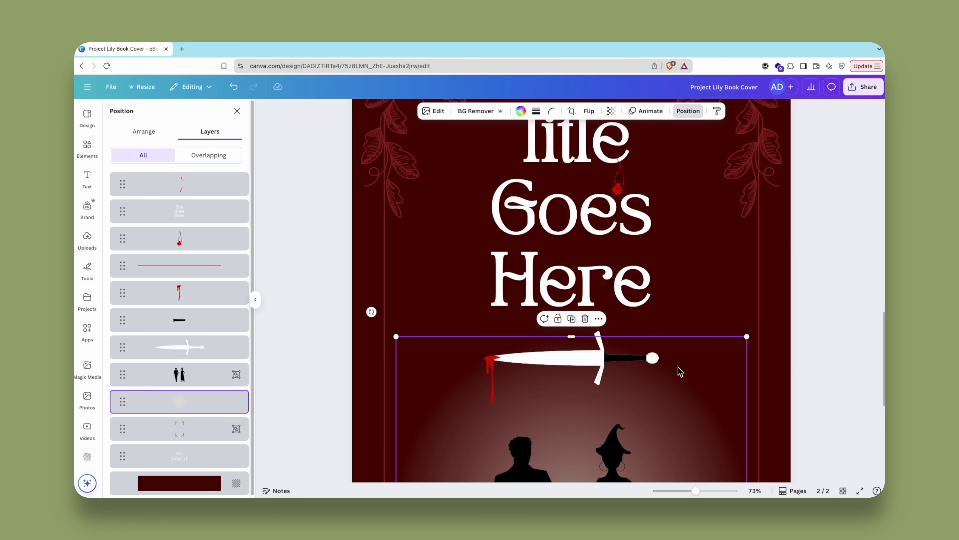
- Crop the black dagger copy to the grip between the crossguard and the pommel
scroll(642, 372, "up", 10)
left_click(560, 331)
left_click_drag(508, 316, 513, 317)
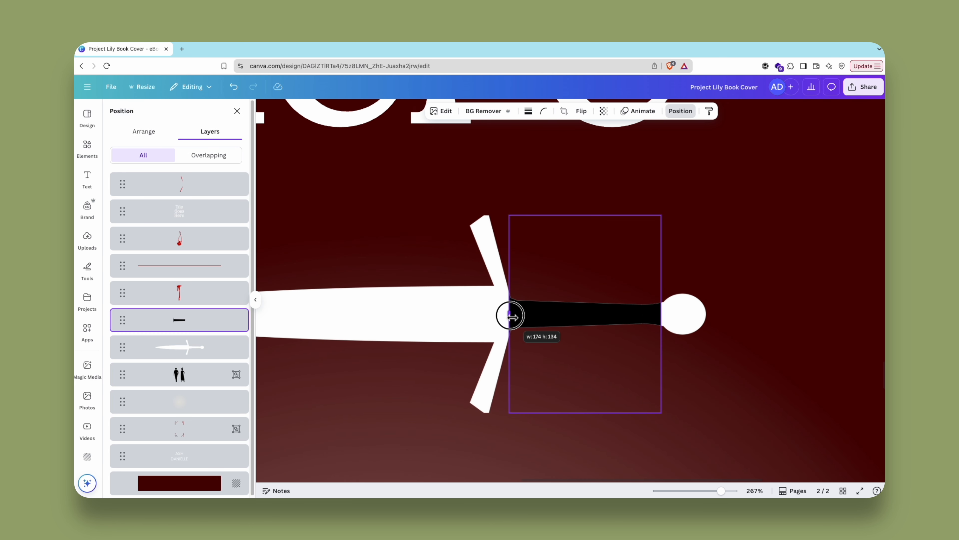
left_click_drag(661, 315, 662, 312)
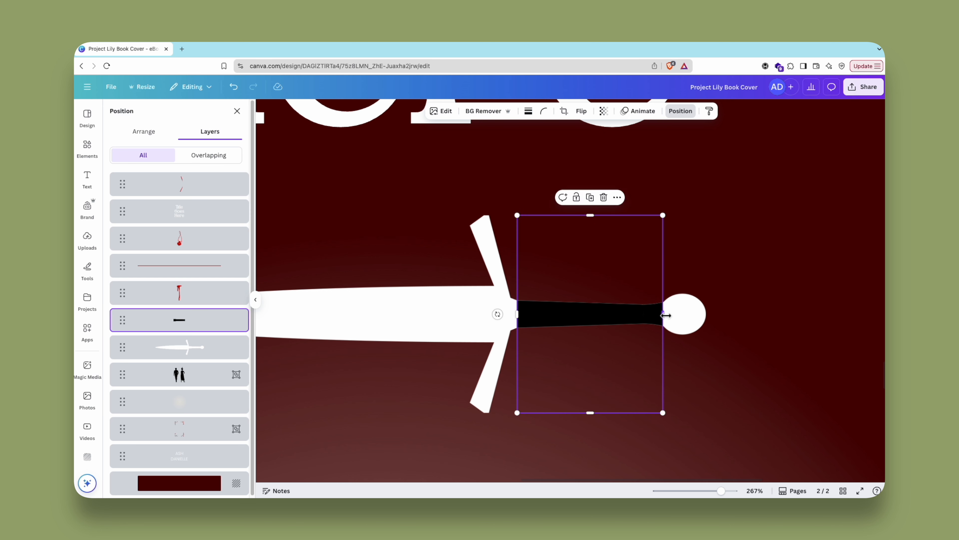
left_click_drag(666, 316, 666, 314)
left_click(712, 340)
- Duplicate the white dagger and move the copy directly above the black grip in the layer order
left_click(206, 350)
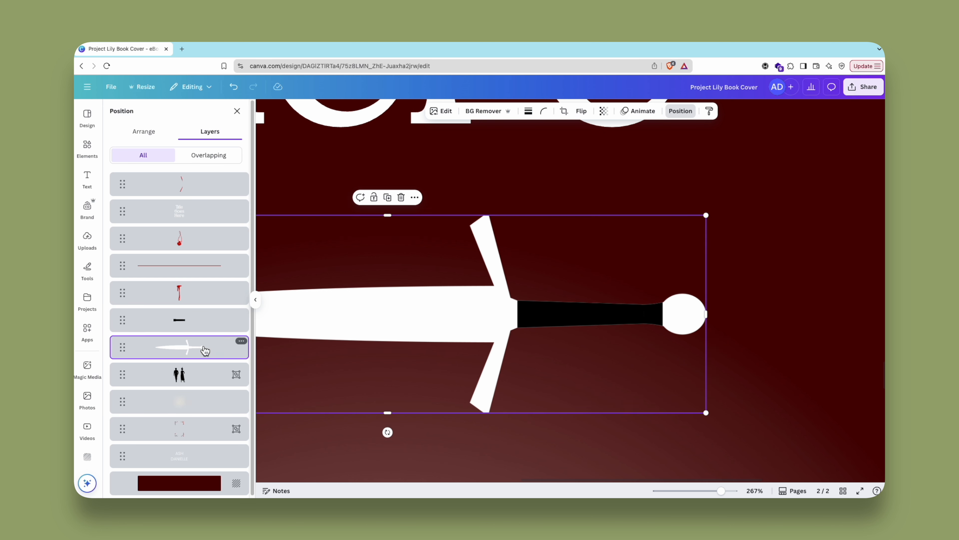
key("super+d")
left_click_drag(206, 185, 219, 335)
left_click_drag(518, 344, 500, 326)
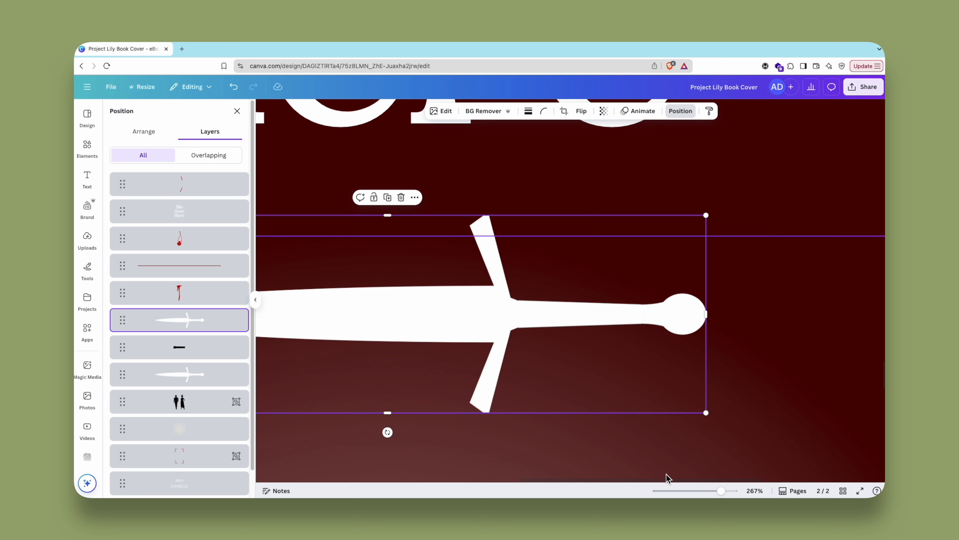
- Crop the upper white dagger copy down to the round pommel, leaving the black grip uncovered
left_click(858, 434)
scroll(857, 434, "left", 5)
left_click_drag(721, 490, 705, 490)
left_click(567, 308)
left_click_drag(436, 305, 695, 313)
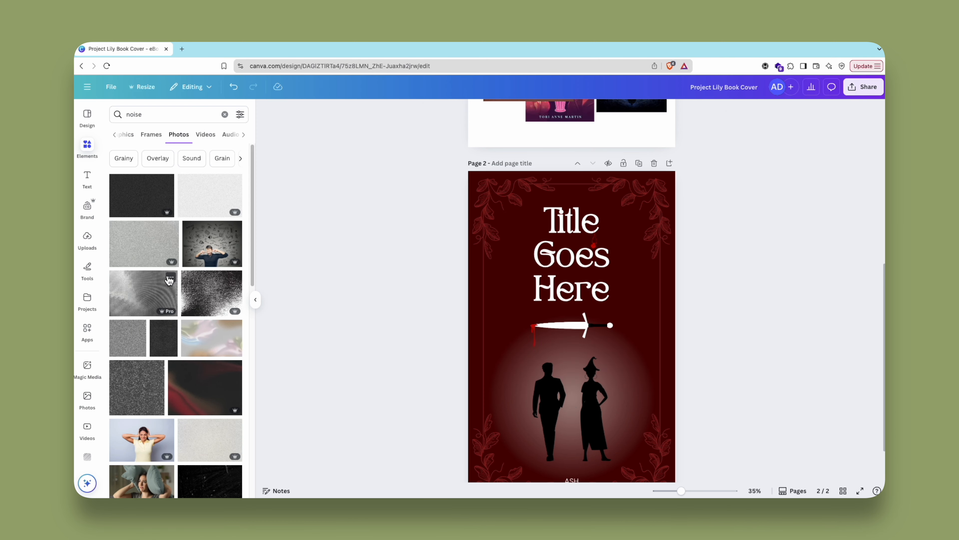
- Place the dark noise photo on page 2 and enlarge it to cover the whole page
left_click_drag(142, 196, 570, 231)
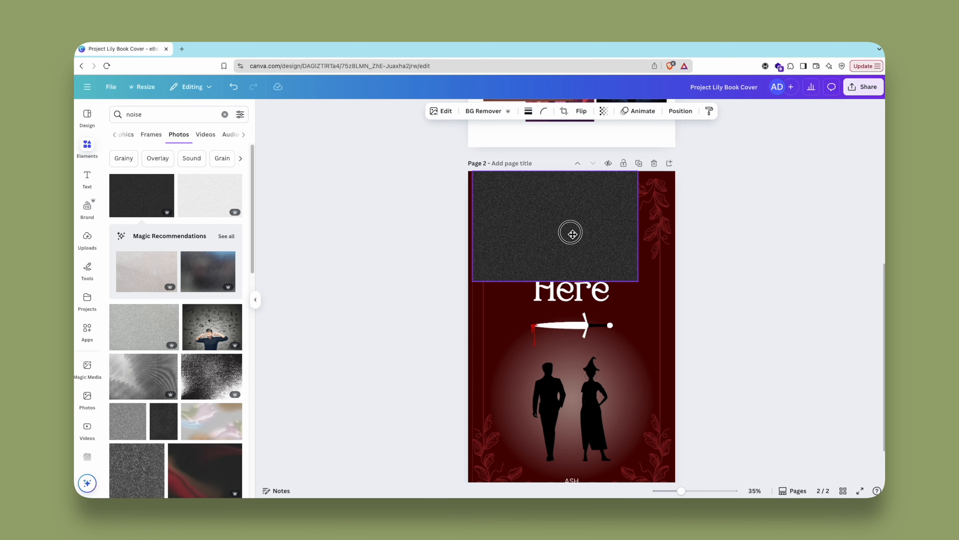
left_click_drag(639, 225, 675, 225)
scroll(575, 230, "down", 2)
left_click_drag(572, 229, 573, 449)
- Send the noise texture down the layer order to just above the background and lower its opacity
left_click(680, 111)
left_click_drag(214, 189, 219, 468)
left_click(604, 111)
left_click_drag(623, 146, 572, 146)
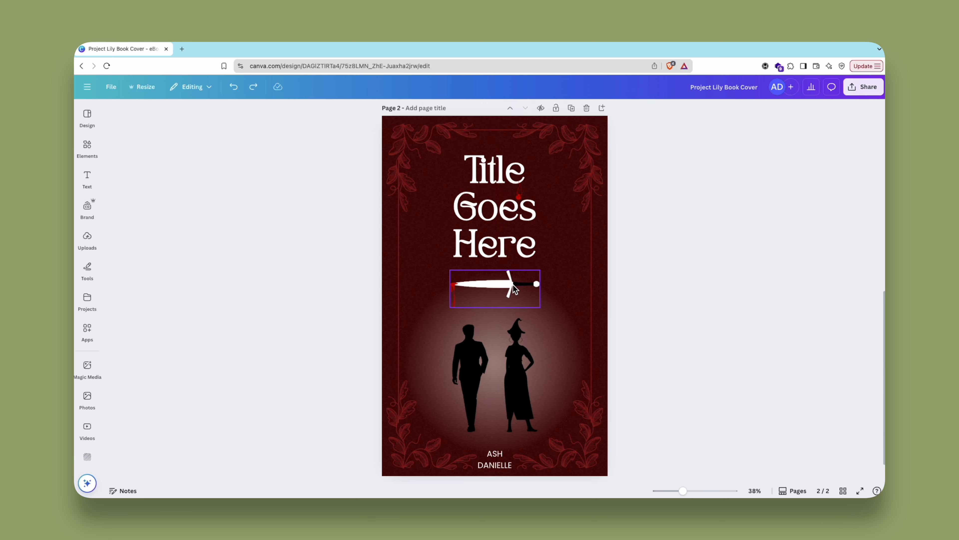
- Move the dagger on page 2 slightly up, closer beneath the title
left_click_drag(513, 287, 513, 279)
left_click(710, 290)
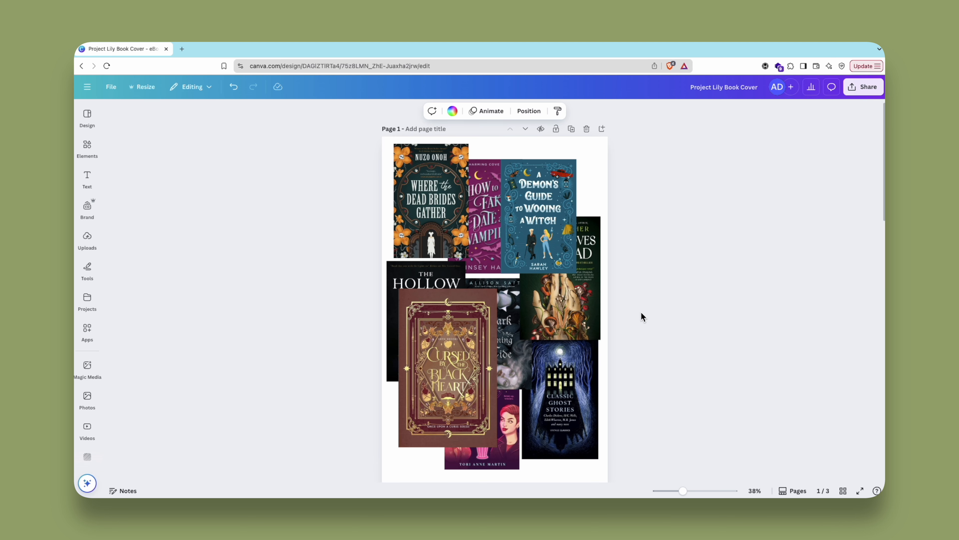
- Bring the What Moves the Dead and The Hollow Places covers to the front on page 1, shifting both towards the page's middle
scroll(660, 328, "down", 1)
mouse_move(572, 301)
left_mouse_down()
mouse_move(550, 301)
mouse_move(559, 300)
left_mouse_up()
key("super+bracketright")
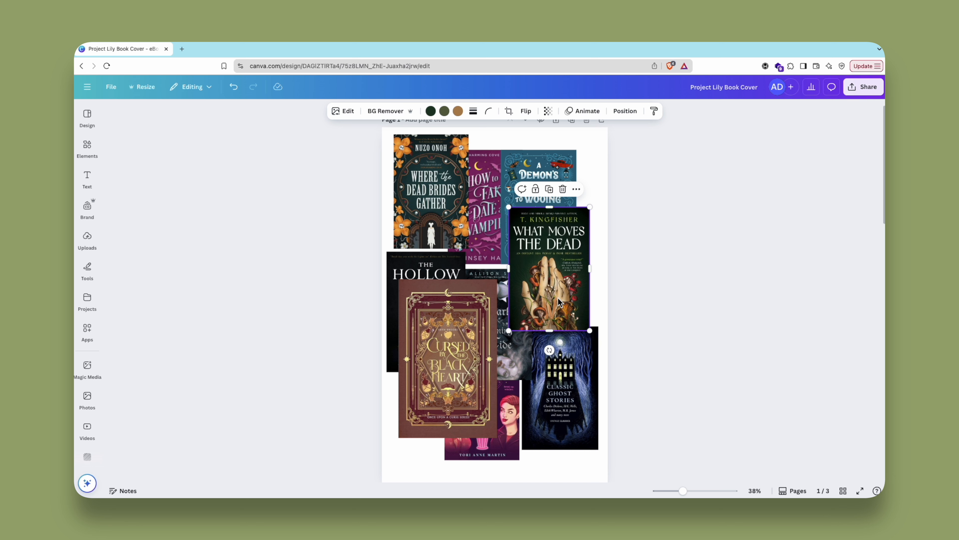
left_click(425, 272)
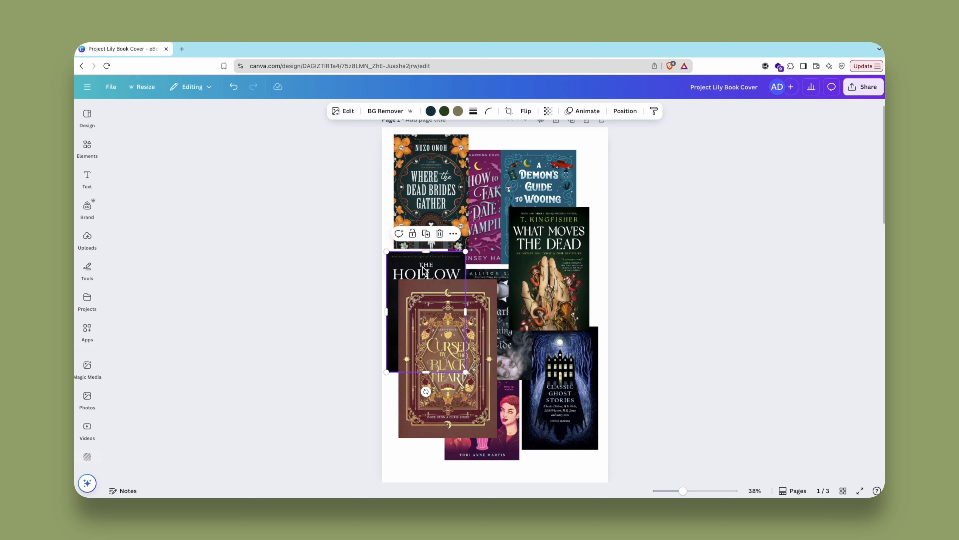
key("super+bracketright")
left_click_drag(425, 306, 439, 294)
- Bring the A Dark and Drowning Tide cover forward and move it down and right, below the other two front covers
left_click(513, 365)
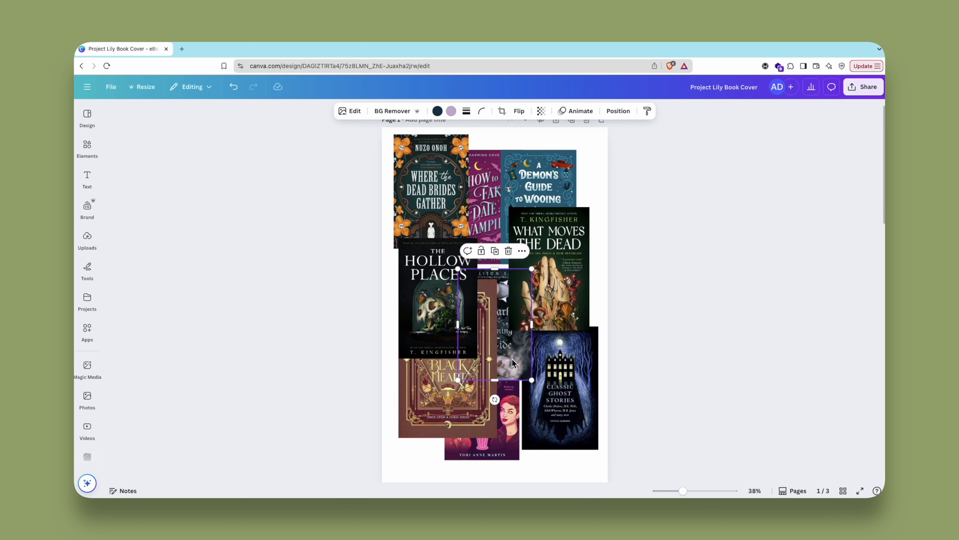
key("super+bracketright")
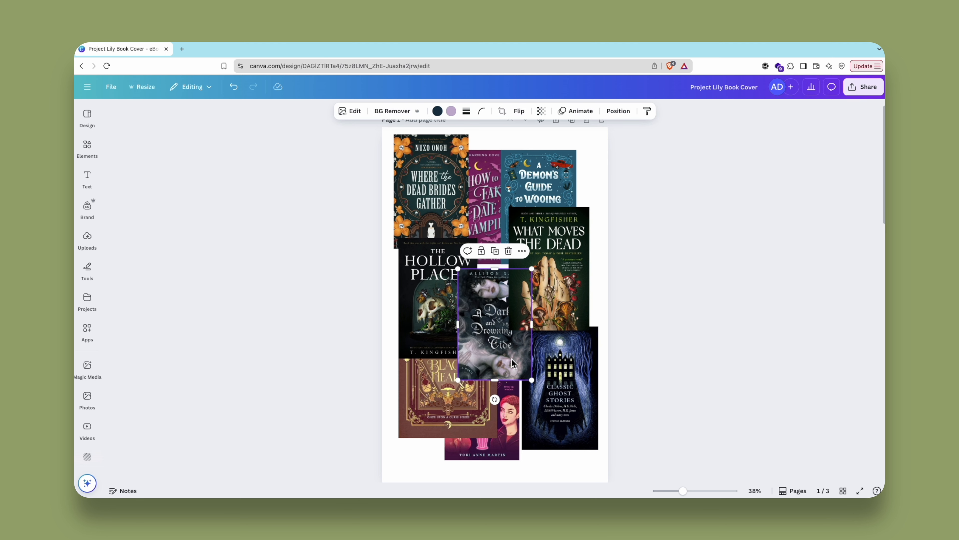
left_click_drag(513, 363, 541, 394)
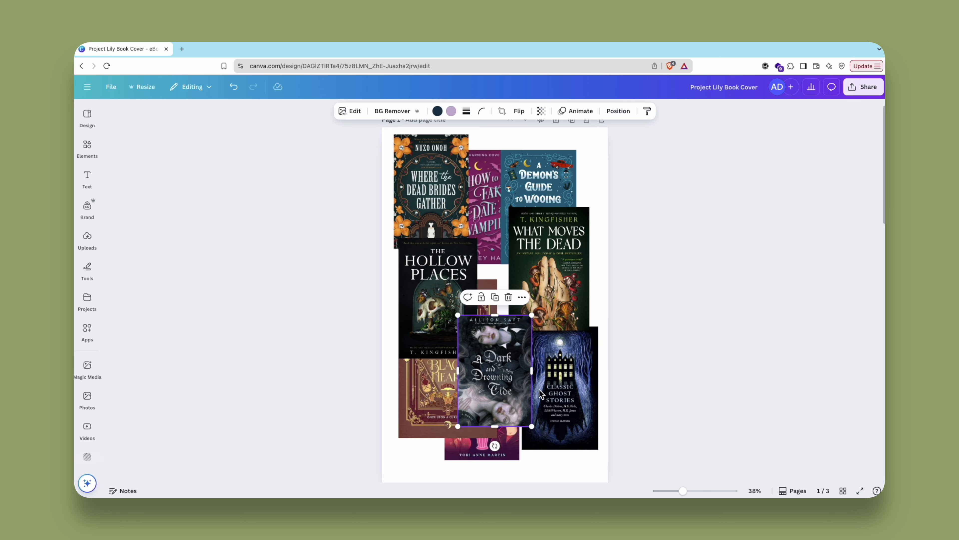
left_click_drag(683, 490, 699, 491)
left_click_drag(493, 418, 549, 413)
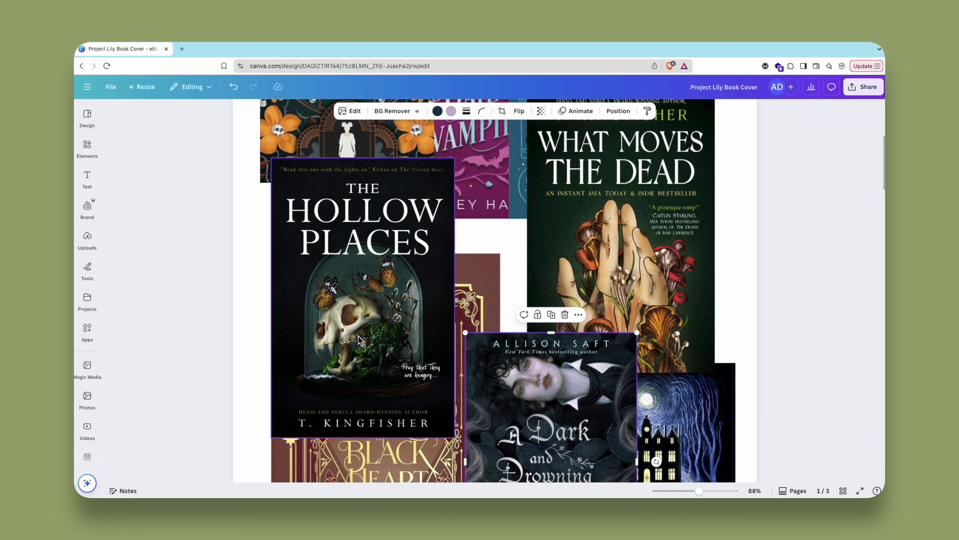
- Spread out The Hollow Places, What Moves the Dead and A Dark and Drowning Tide so their artwork shows more clearly
left_click_drag(360, 336, 373, 327)
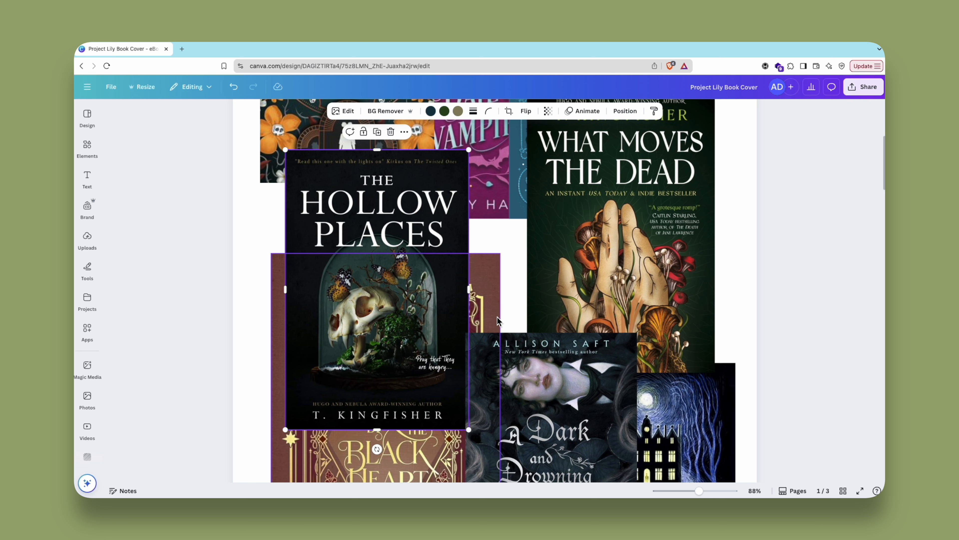
left_click_drag(637, 296, 668, 296)
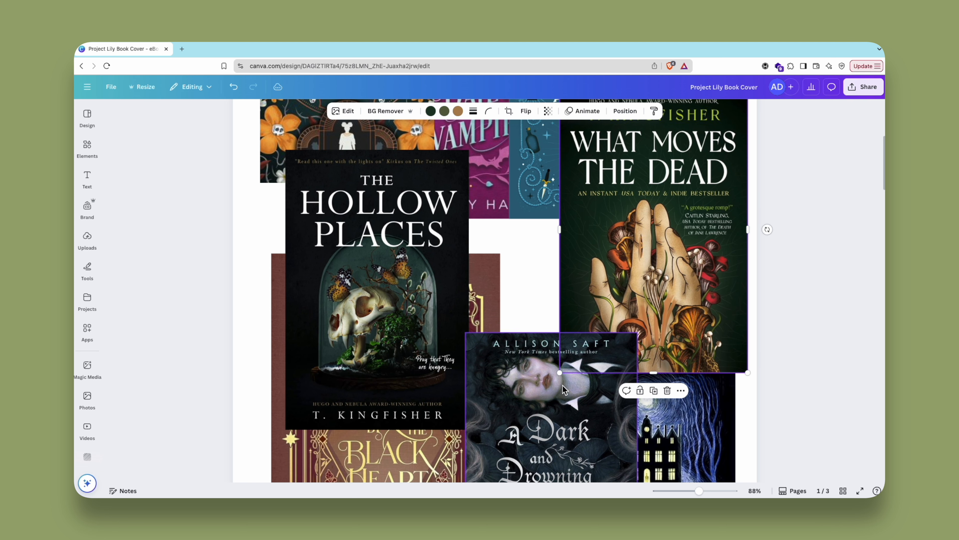
left_click_drag(564, 389, 521, 421)
left_click_drag(693, 281, 676, 312)
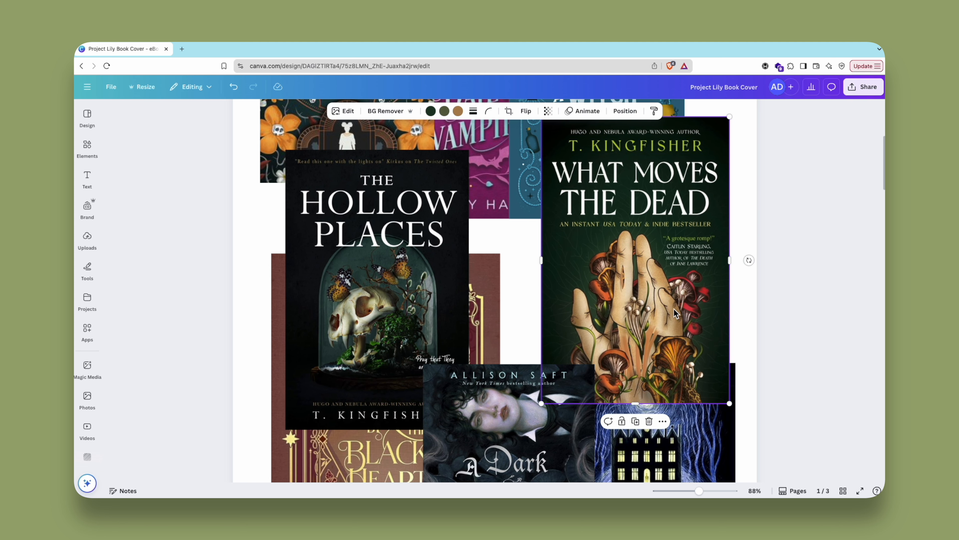
- Place the teal cauldron graphic with green brew on page 3 and enlarge it below the title
scroll(675, 313, "down", 5)
left_click_drag(510, 293, 532, 296)
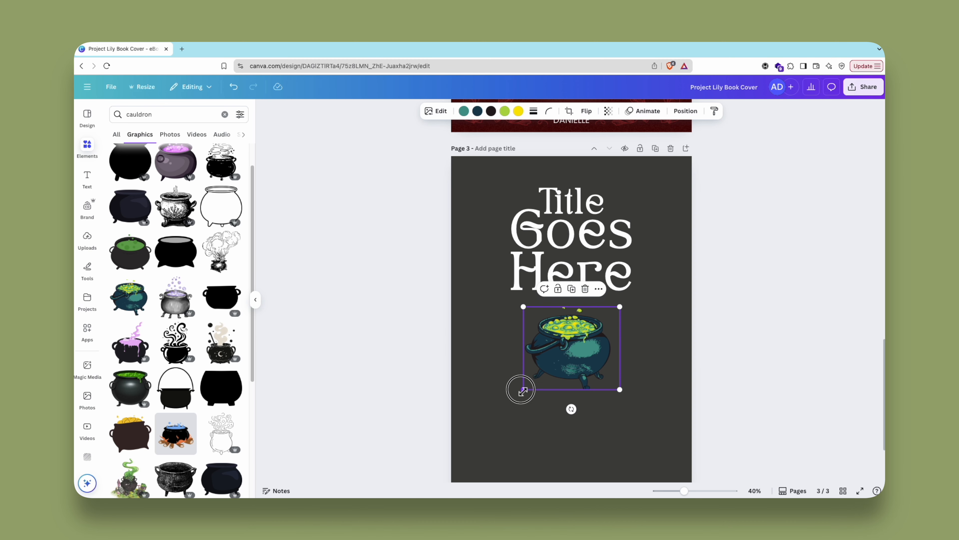
left_click_drag(523, 390, 506, 420)
left_click_drag(684, 491, 680, 492)
left_click(719, 413)
left_click(573, 156)
scroll(584, 400, "down", 1)
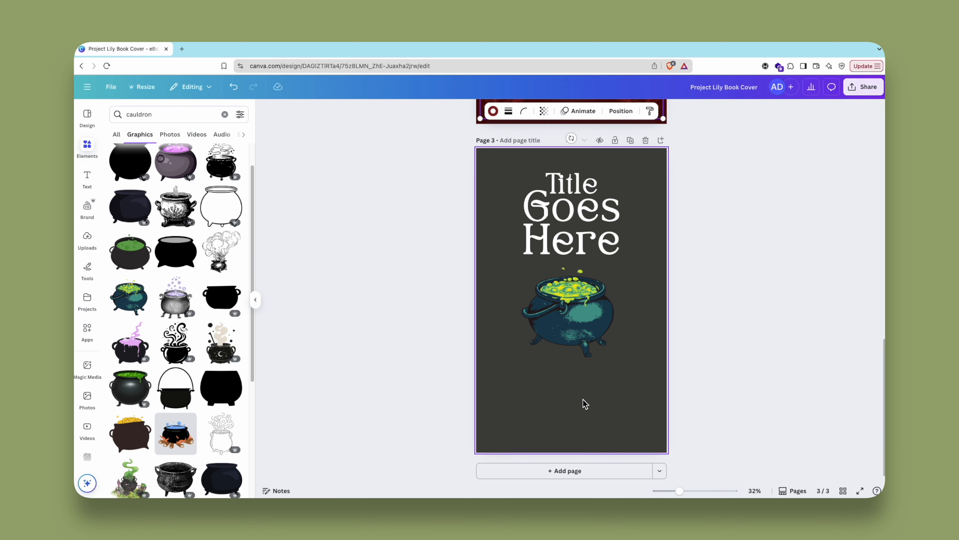
- Add the author's name as text on page 3, shrink it to one line and place it near the page's lower edge
type("text")
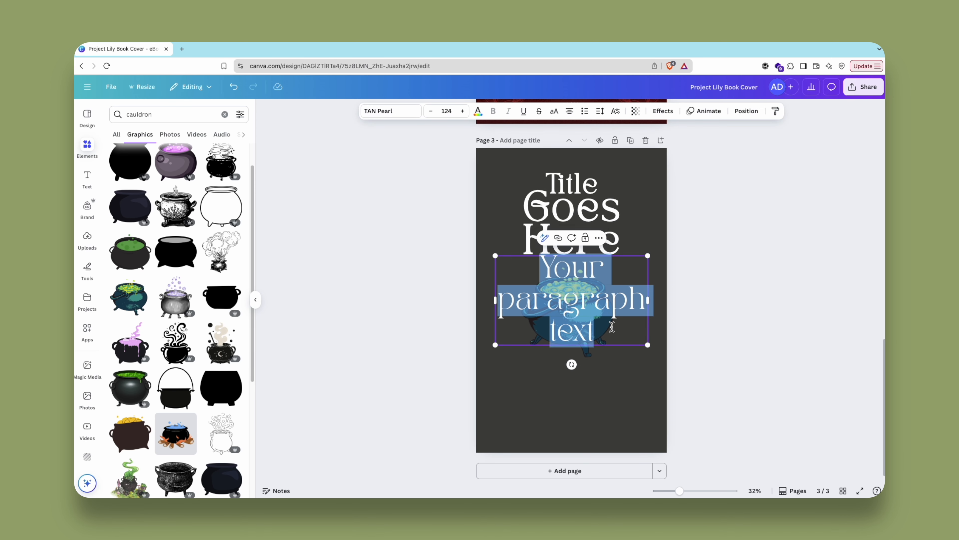
key("super+a")
left_click(641, 340)
left_click_drag(611, 268, 596, 420)
left_click_drag(642, 433, 580, 440)
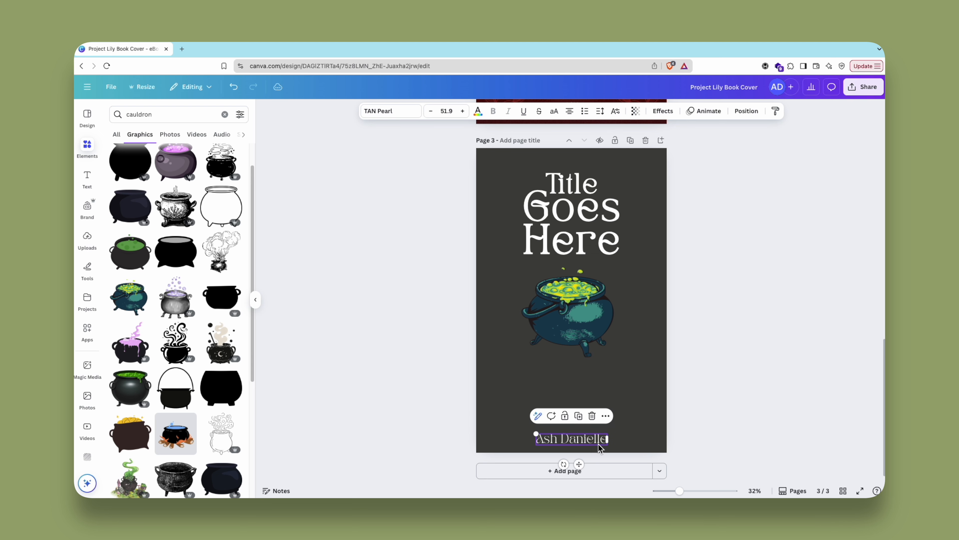
- Swap in the green-smoke cauldron illustration, enlarge it to nearly the page width and centre it between title and author name
left_click_drag(567, 305, 568, 330)
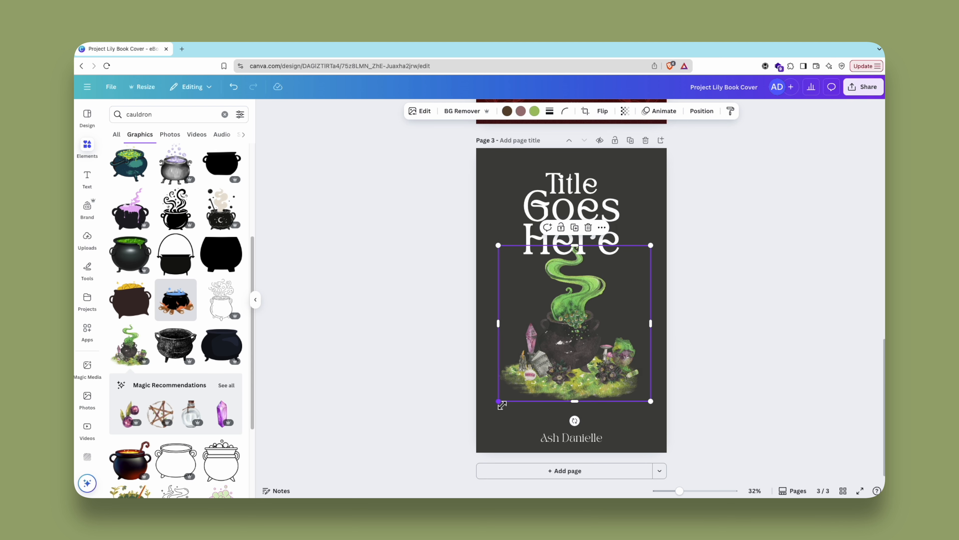
left_click_drag(497, 404, 476, 424)
left_click_drag(563, 340, 570, 338)
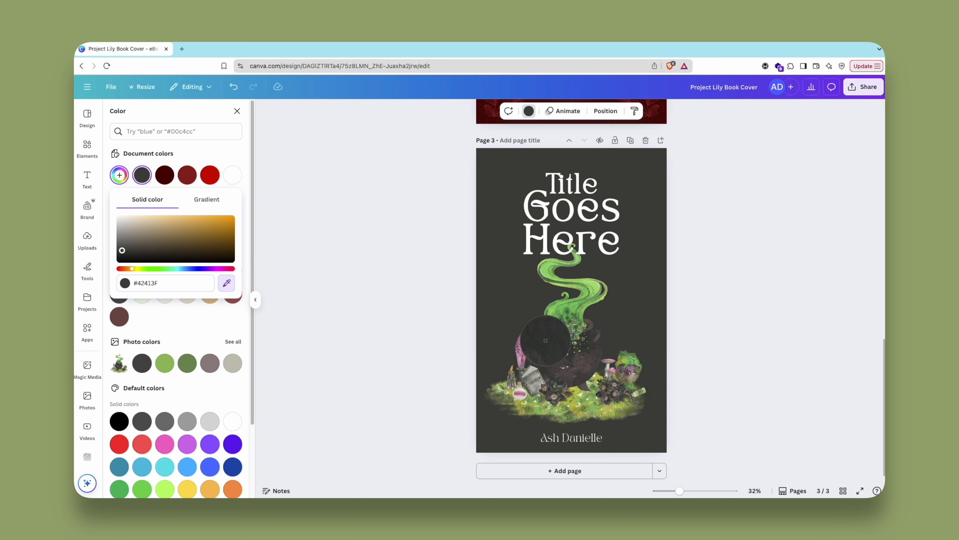
left_click(546, 340)
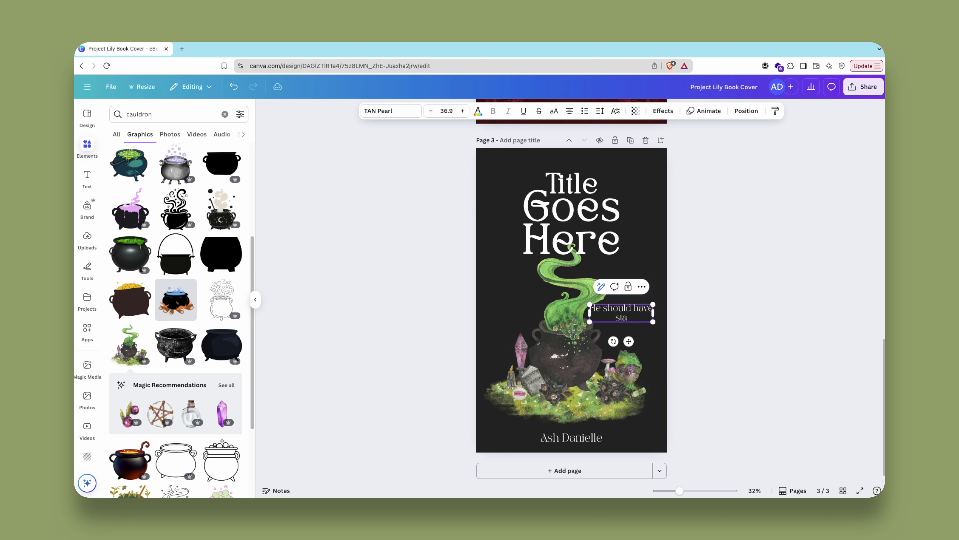
- Complete the tagline "He should have stayed dead..." in Feeling Passionate, enlarge it to size 41 and place it beside the green smoke
left_click(775, 302)
left_click_drag(621, 312, 625, 315)
left_click(723, 368)
left_click_drag(680, 491, 695, 491)
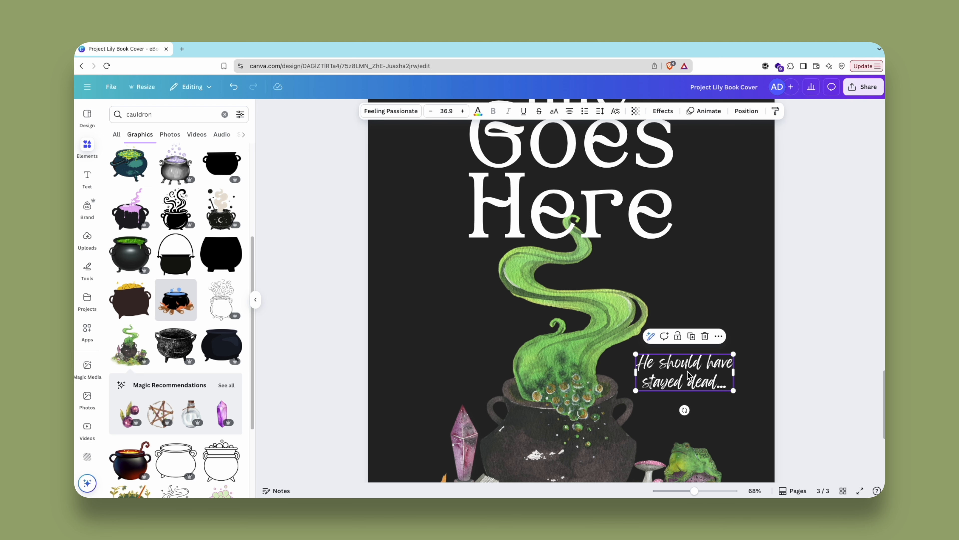
left_click_drag(703, 381, 736, 396)
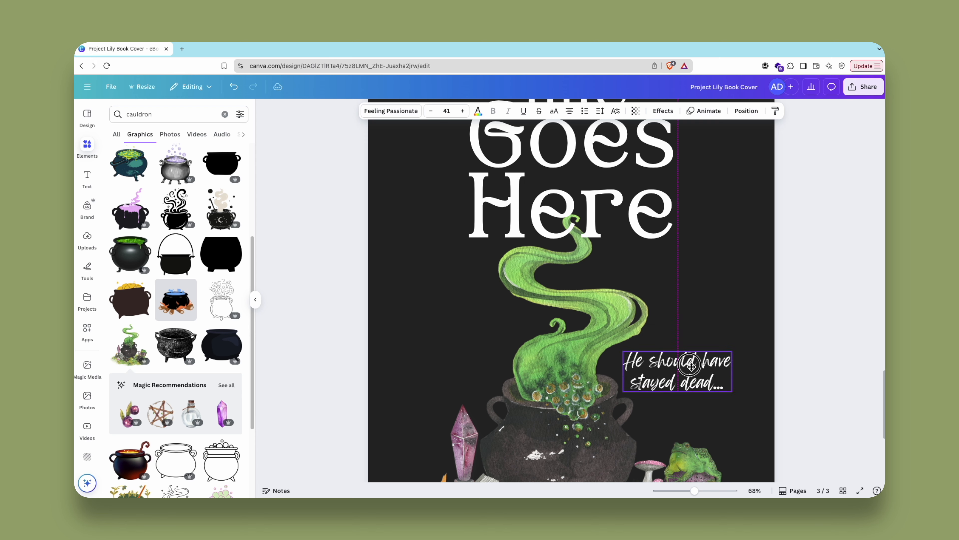
- Widen the letter spacing of the author name on page 3 and set it in uppercase
left_click(601, 111)
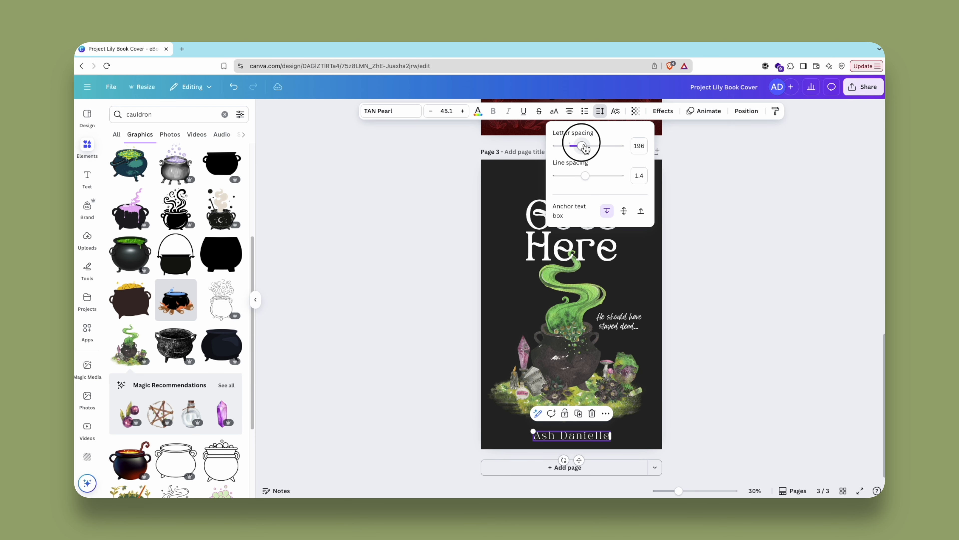
left_click(554, 111)
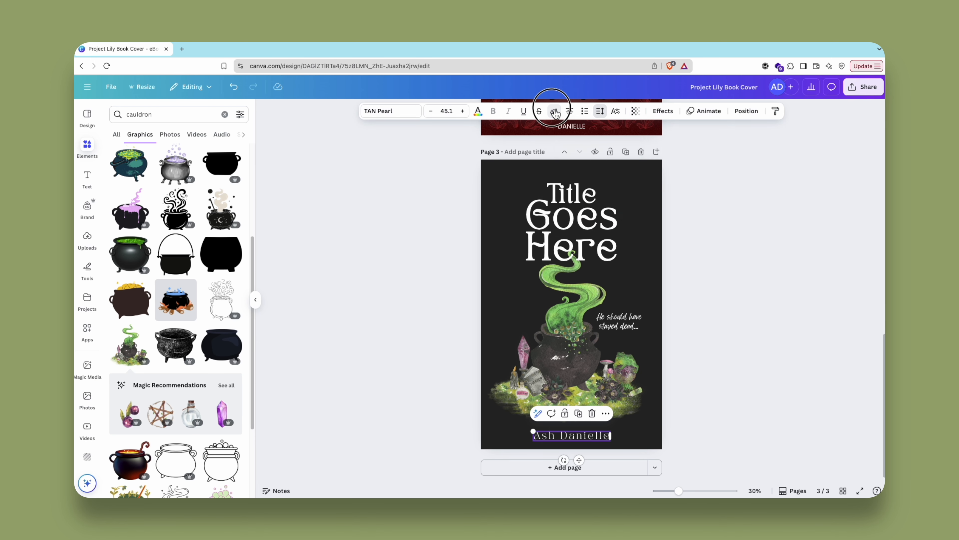
left_click(792, 266)
left_click(577, 439)
left_click(734, 432)
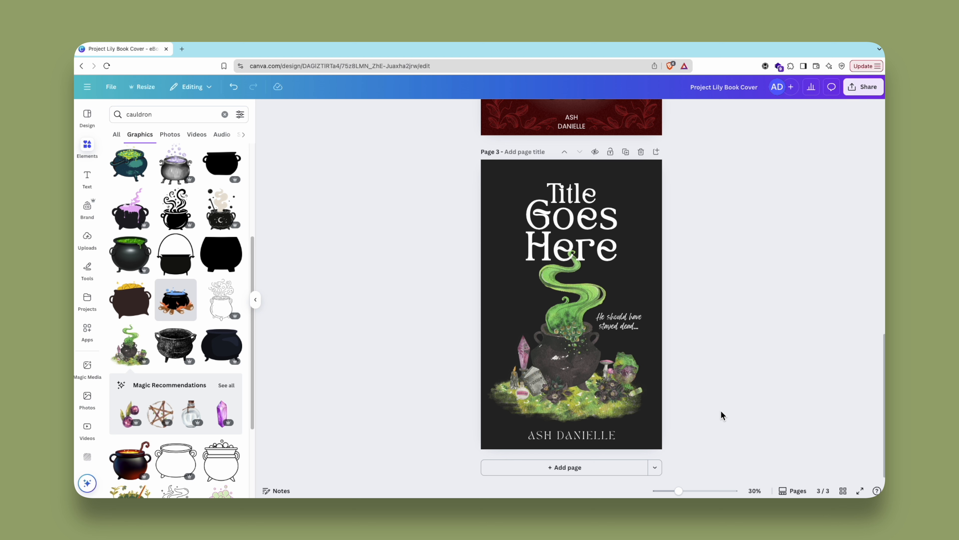
- Crop the cauldron illustration's empty right margin slightly, recentre it on the page and shift the tagline right
left_click(618, 402)
left_click_drag(656, 336, 647, 335)
left_click_drag(578, 356, 583, 357)
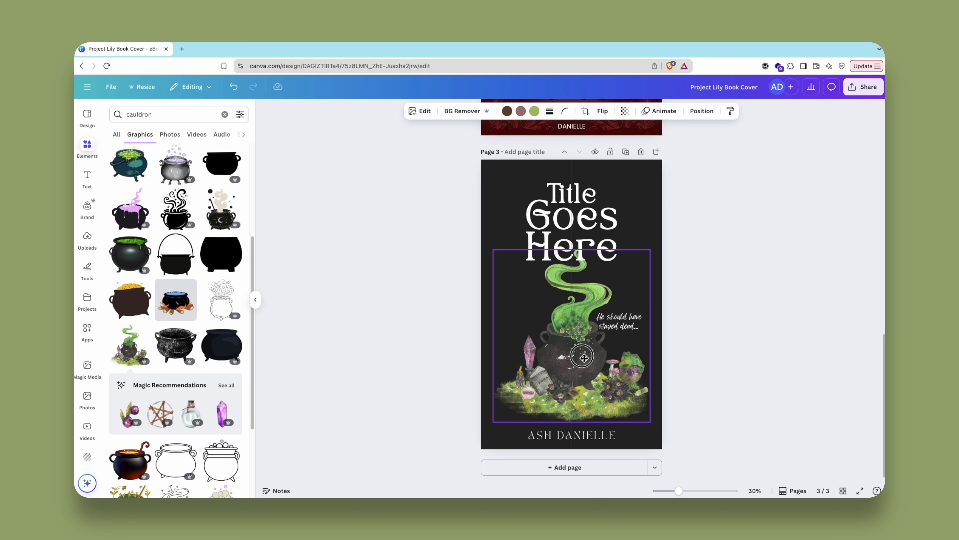
left_click_drag(620, 324, 628, 322)
left_click(741, 337)
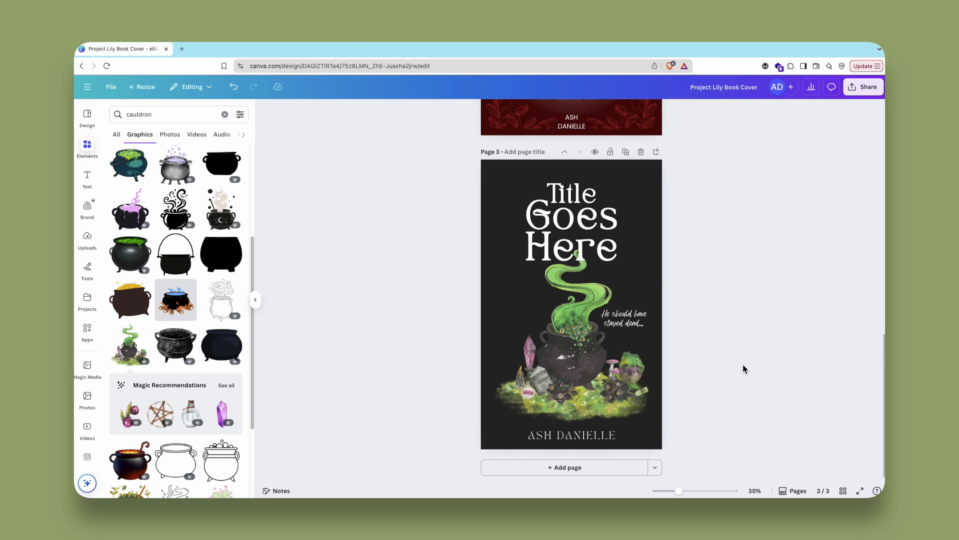
- Add a fourth page and move its author name to the top, centred horizontally on the page
left_click_drag(679, 491, 676, 491)
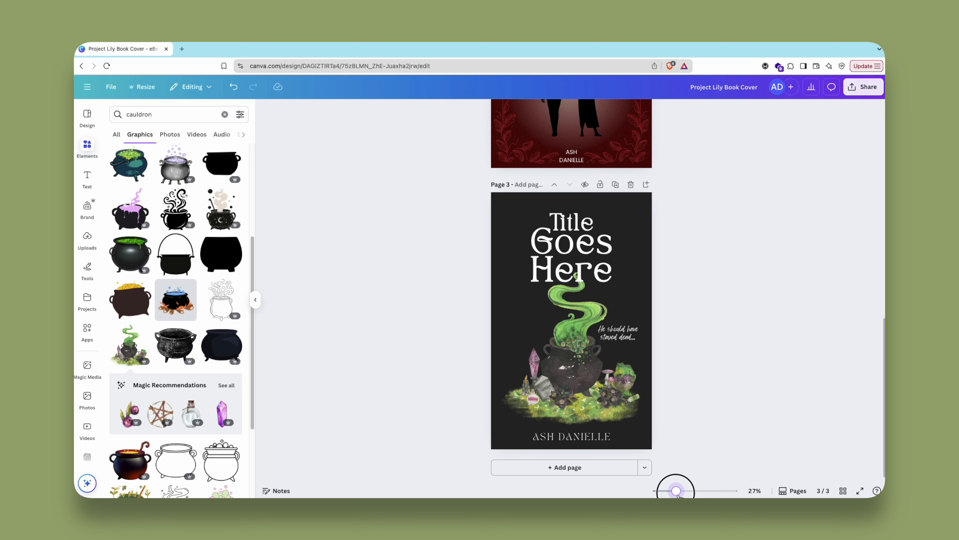
left_click(566, 467)
left_click_drag(511, 477, 513, 153)
left_click(669, 112)
left_click(213, 241)
- Centre the title group horizontally on page 4 and tighten the gap between it and the author name
left_click(487, 222)
left_click(213, 240)
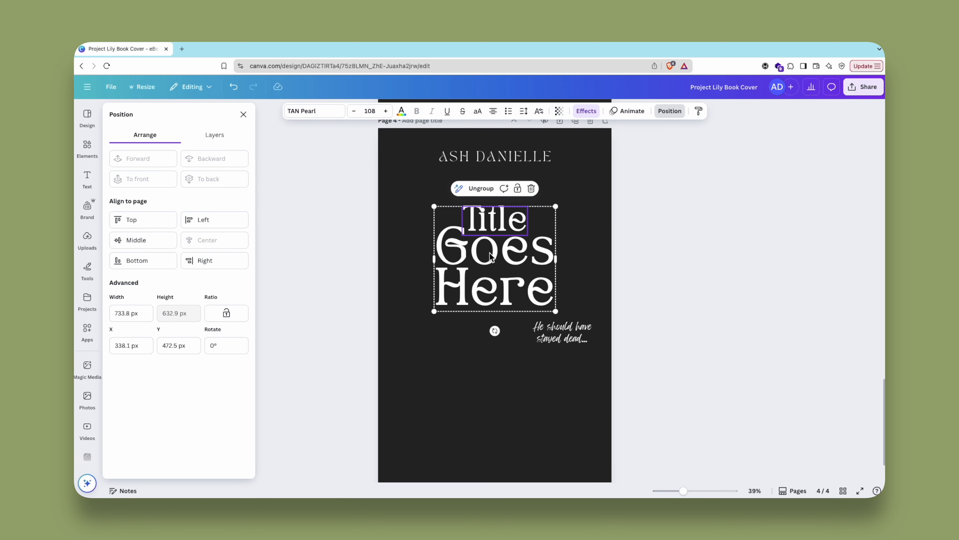
left_click_drag(490, 257, 499, 246)
left_click_drag(520, 155, 520, 158)
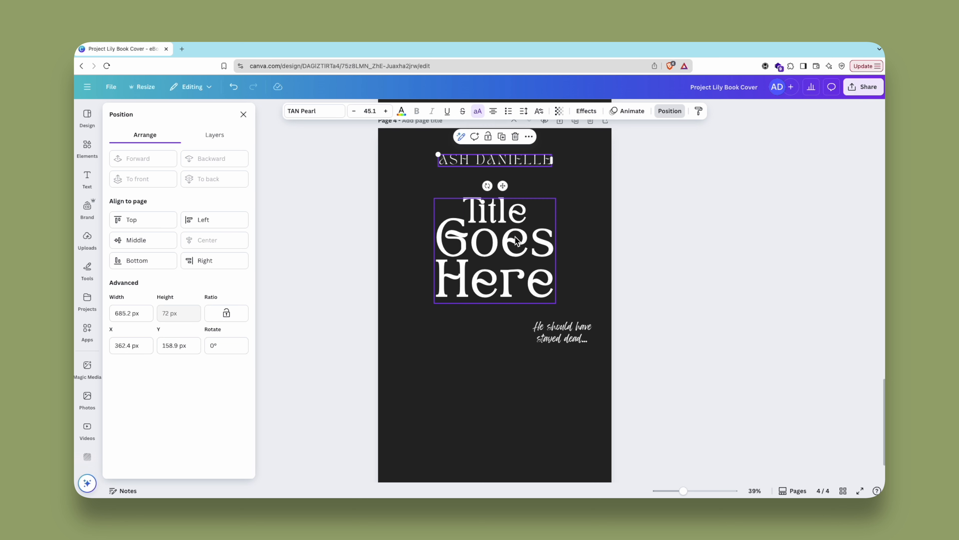
left_click_drag(510, 238, 510, 230)
- Delete the tagline from page 4
left_click(577, 333)
left_click(583, 304)
scroll(692, 322, "down", 1)
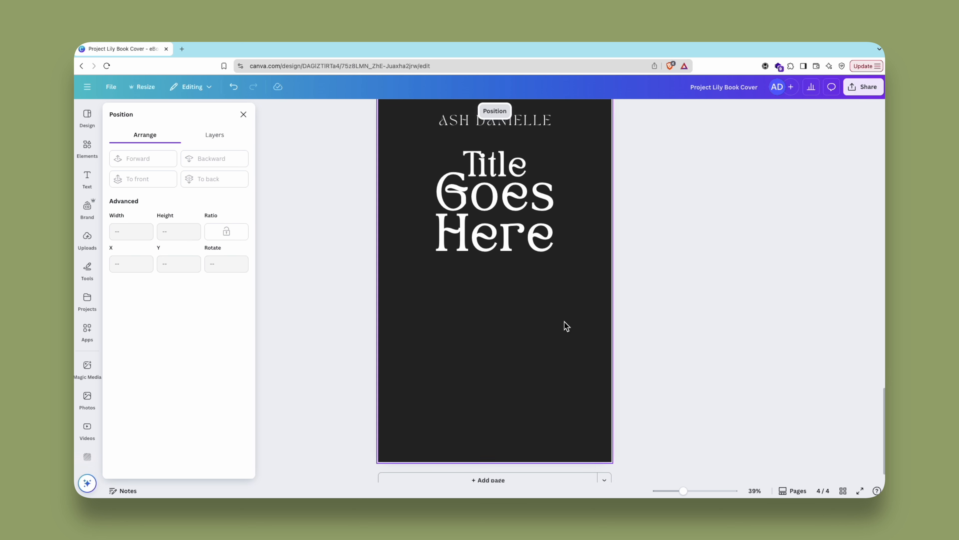
- Place the tarot-style portrait of a woman below the page 4 title and extract its foreground with Magic Grab
left_click_drag(493, 356, 483, 381)
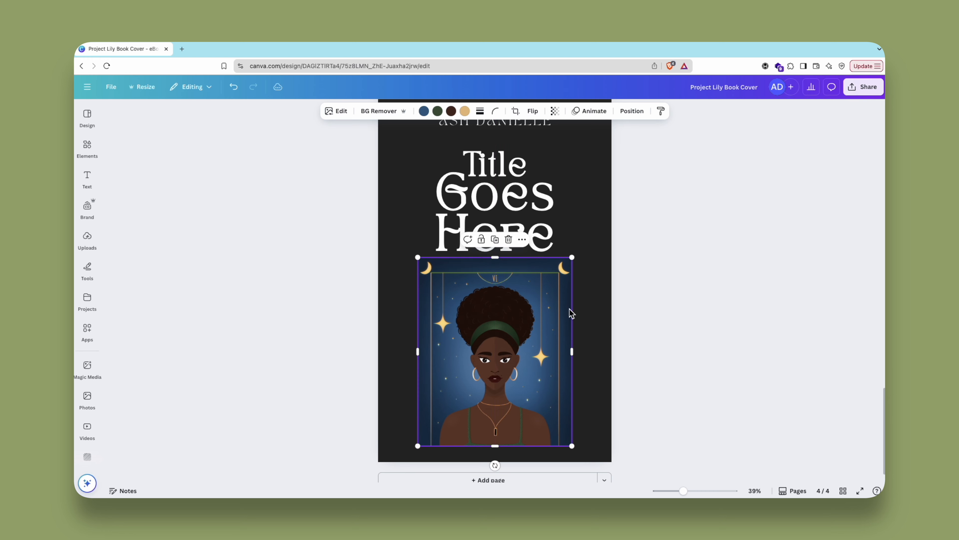
left_click(334, 110)
left_click(163, 153)
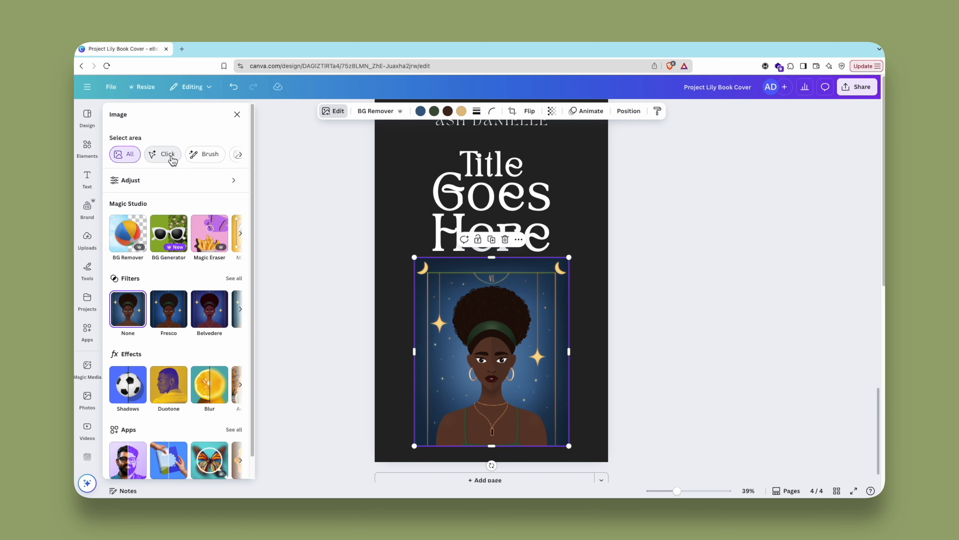
left_click(574, 275)
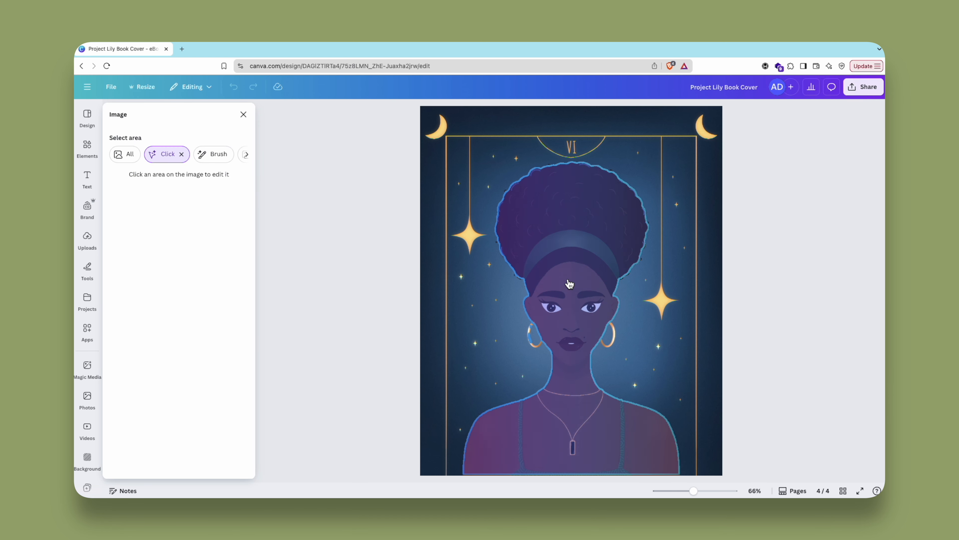
left_click(247, 154)
left_click(143, 154)
left_click(179, 241)
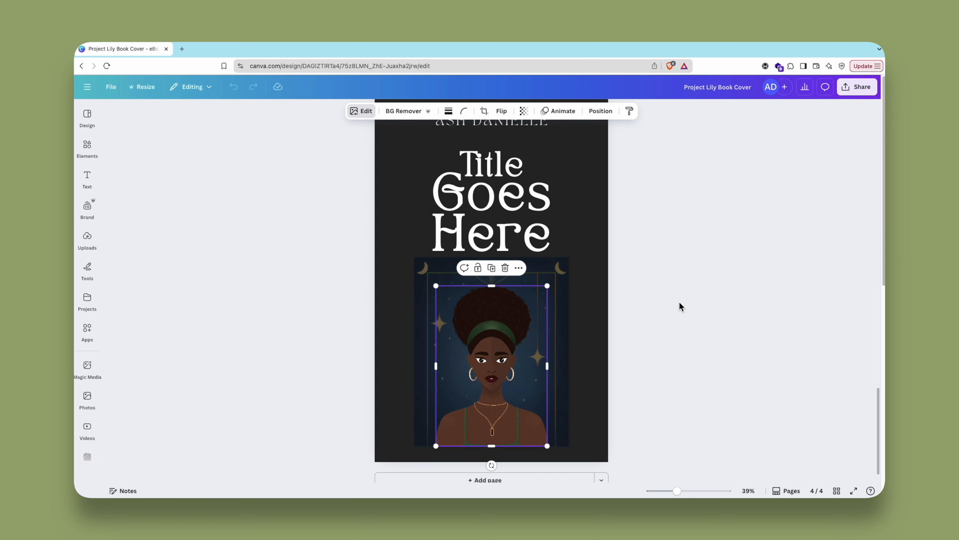
- Delete the blue starry background left behind the extracted woman
mouse_move(498, 351)
left_mouse_down()
mouse_move(549, 348)
mouse_move(500, 355)
left_mouse_up()
left_click(454, 348)
key("Delete")
- Enlarge the cut-out woman to about 938 by 1,351 px and centre her on the page's lower edge, overlapping the title
left_click_drag(435, 433, 414, 462)
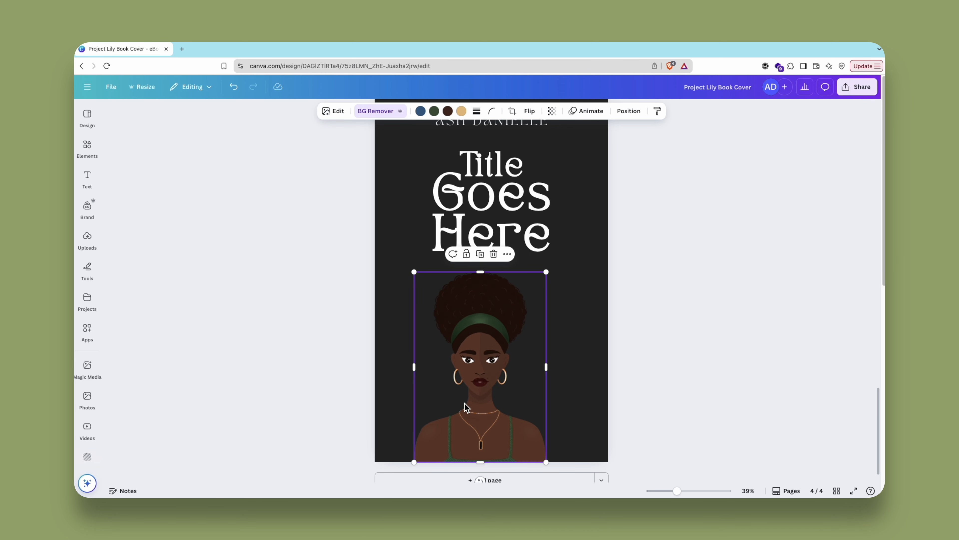
left_click_drag(466, 407, 477, 407)
left_click_drag(558, 272, 608, 257)
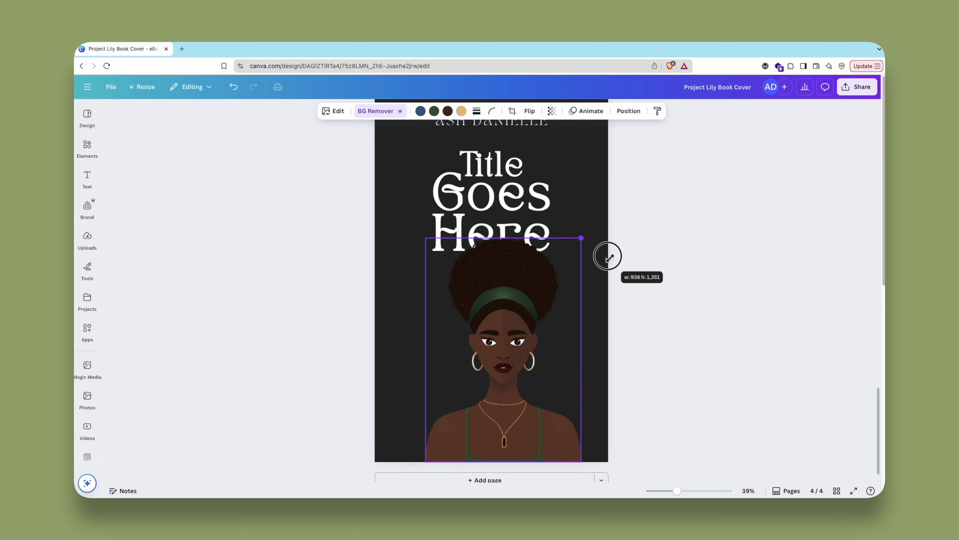
left_click_drag(501, 340, 489, 343)
left_click(669, 274)
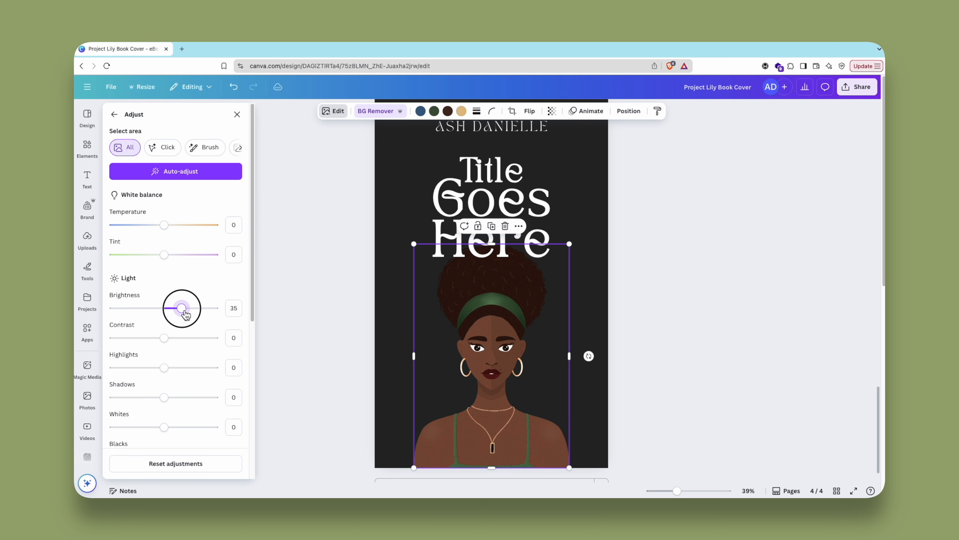
- Brighten the woman to brightness 43 and contrast -22, and enlarge the radial glow behind her to about 1,410 by 1,410 px
left_click_drag(182, 309, 156, 344)
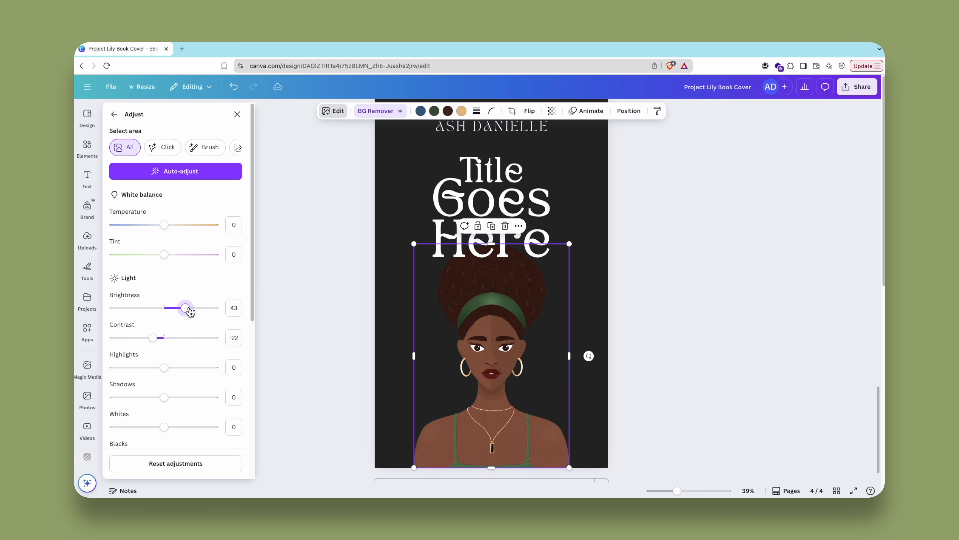
left_click(329, 305)
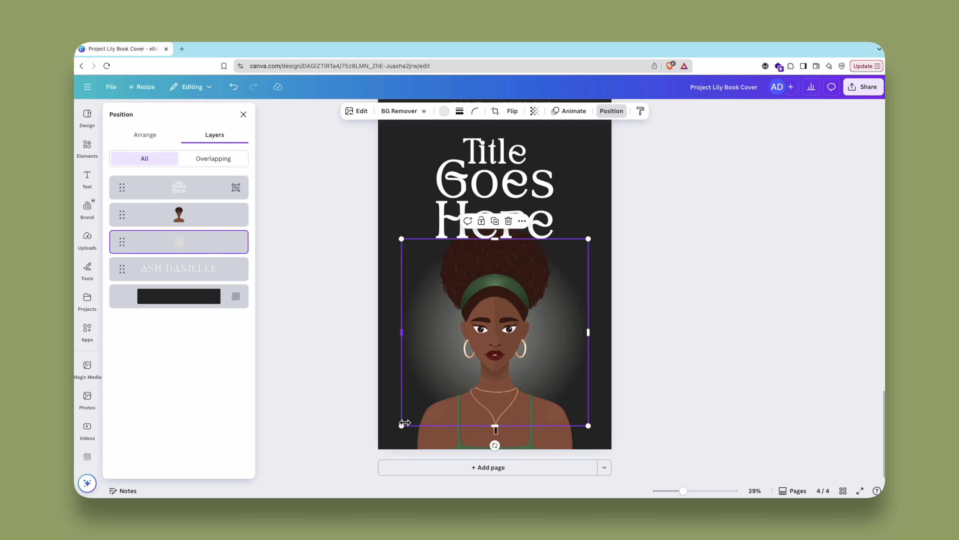
left_click_drag(401, 422, 378, 448)
left_click_drag(592, 241, 623, 222)
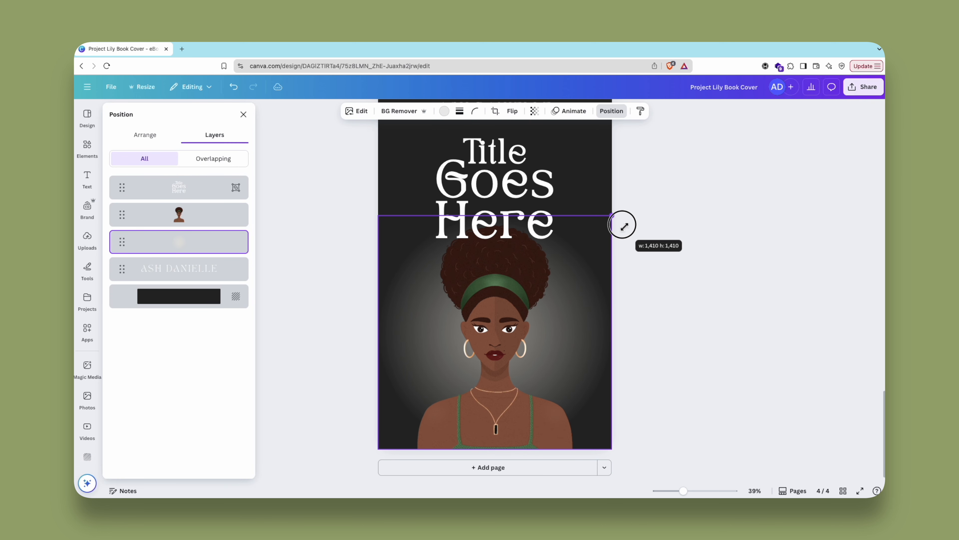
left_click_drag(599, 342, 599, 330)
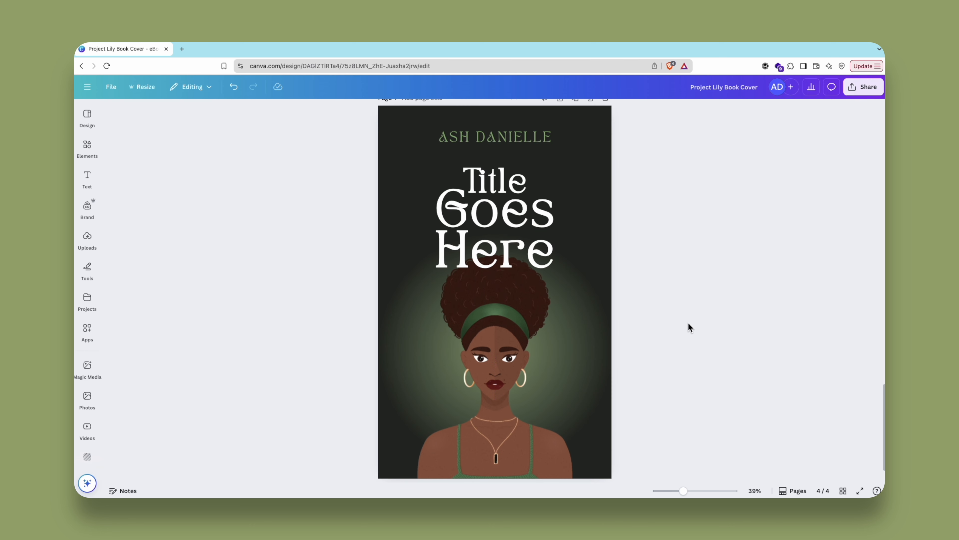
- Widen the gap between the author's first and last names and centre the line horizontally on page 4
left_click(490, 142)
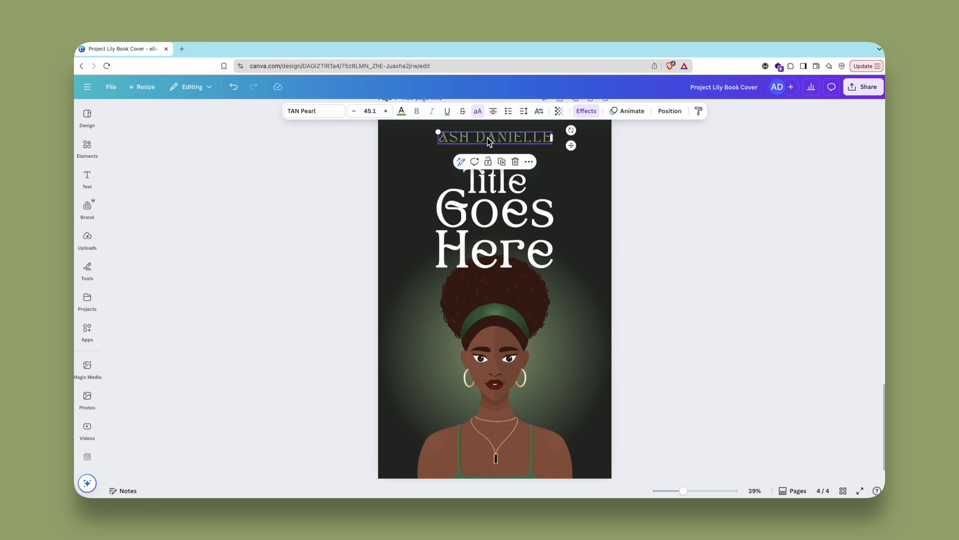
left_click(475, 137)
left_click(475, 138)
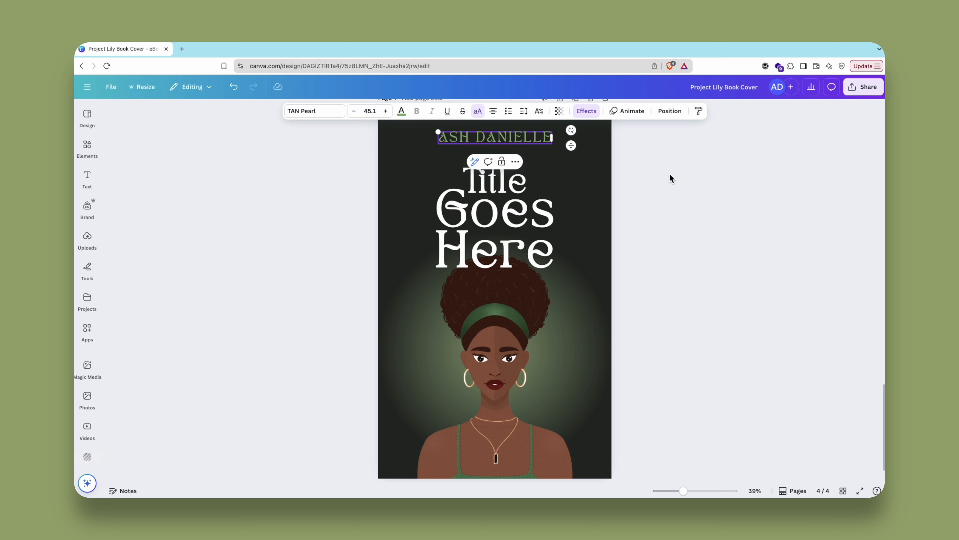
left_click(671, 177)
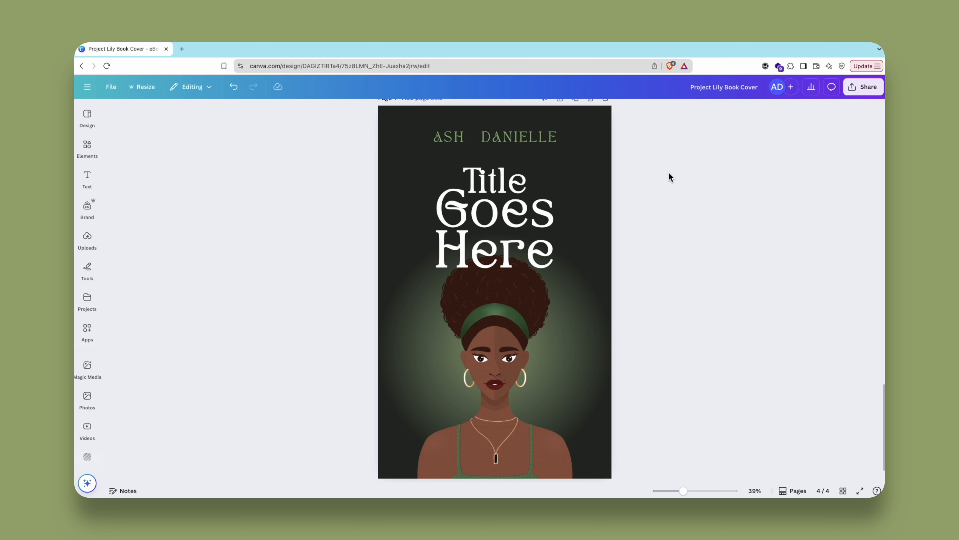
left_click(552, 143)
left_click(670, 111)
left_click(145, 135)
left_click(687, 258)
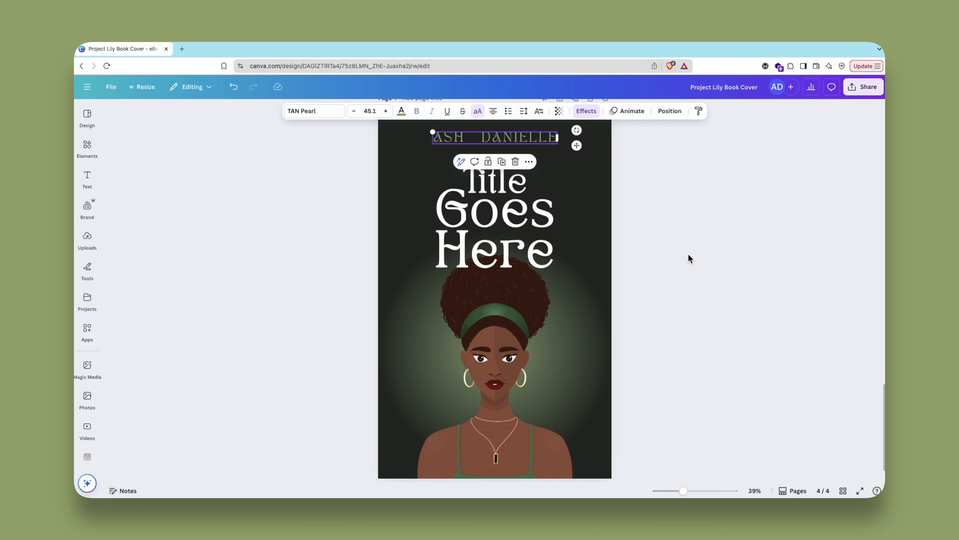
- Hang a red pendant from the final "e" of the title's "Here" on page 4, layered behind the lettering
scroll(690, 278, "down", 1)
scroll(609, 249, "up", 1)
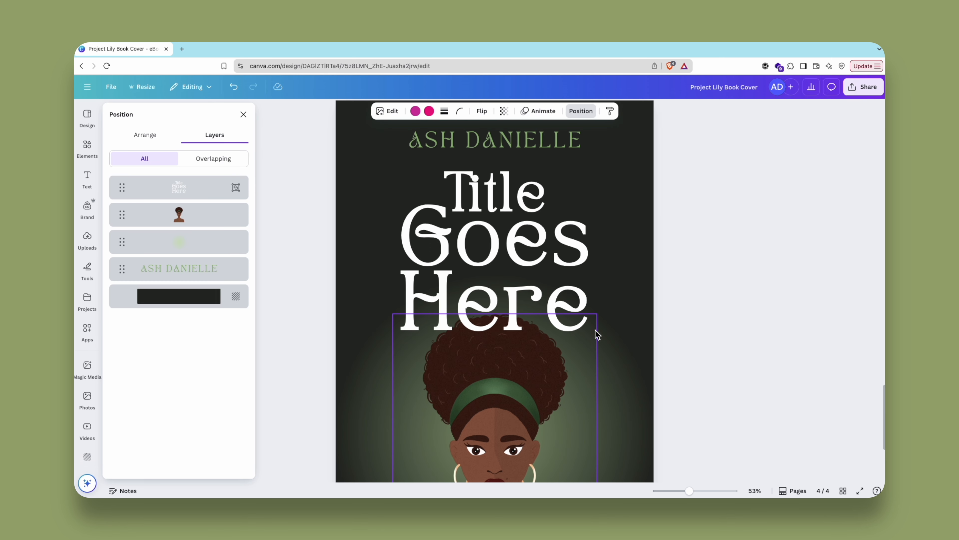
left_click(530, 219)
left_click_drag(530, 219, 574, 353)
- Crop the two red string overlays to about 27 px wide so the pendant's loop threads around the title's final "e"
left_click_drag(690, 493, 734, 491)
left_click(760, 300)
scroll(789, 348, "right", 2)
scroll(792, 350, "down", 2)
left_click(620, 283)
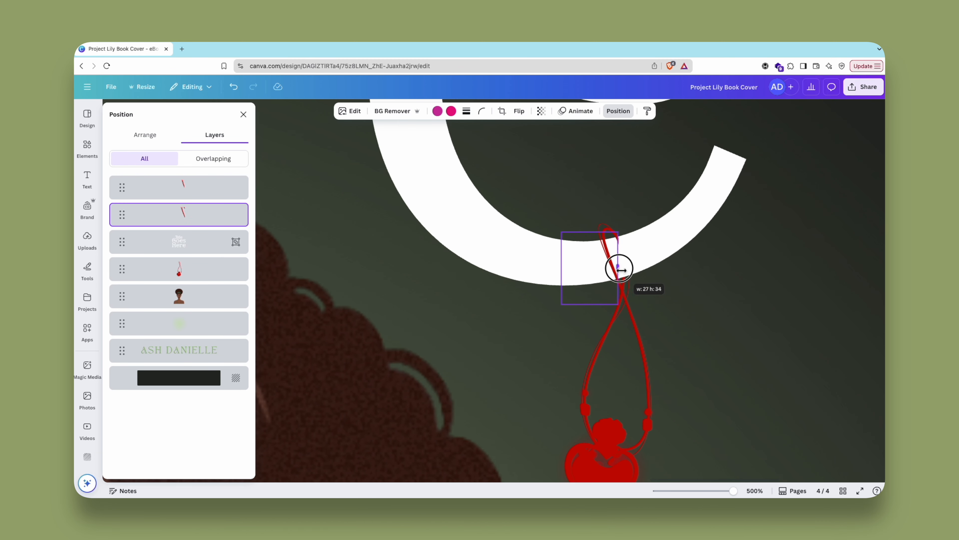
left_click(601, 258)
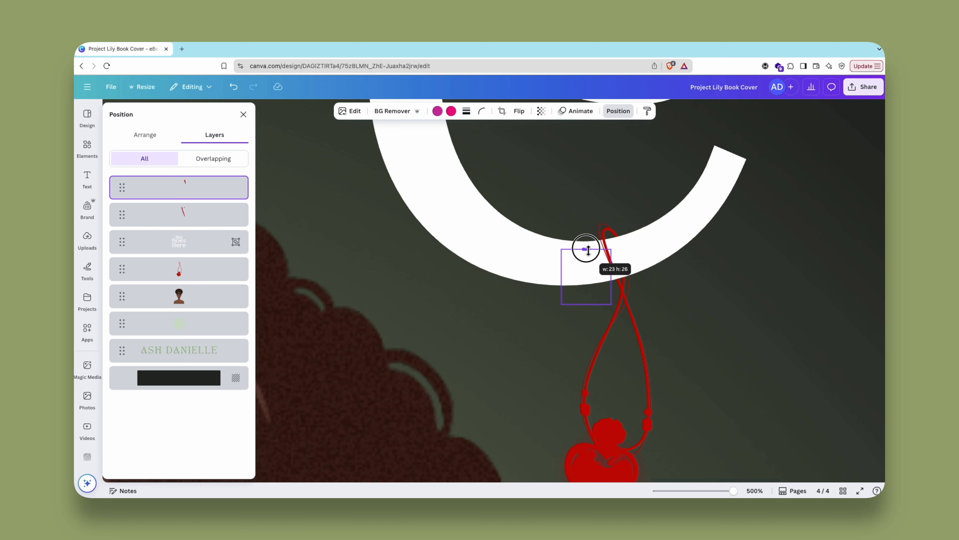
left_click(598, 258)
left_click(598, 258)
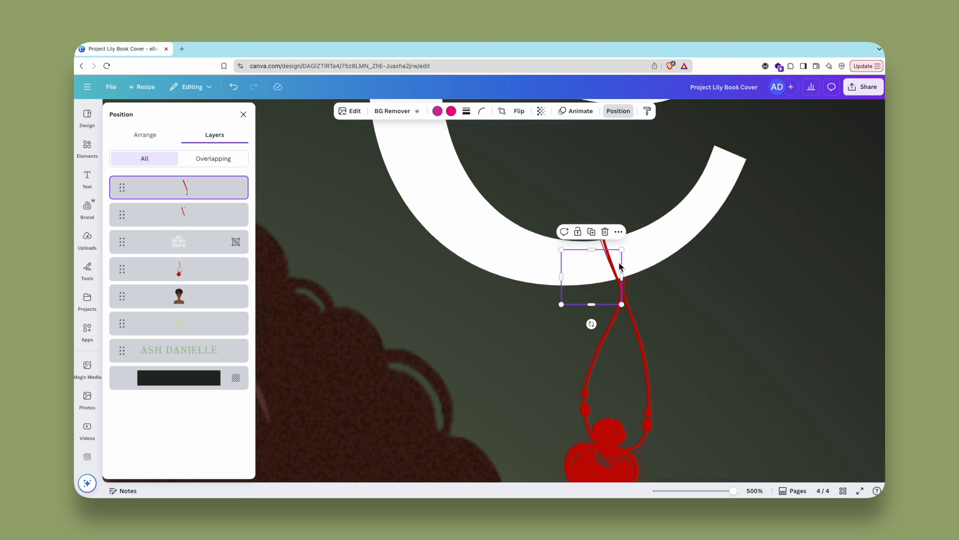
left_click(734, 314)
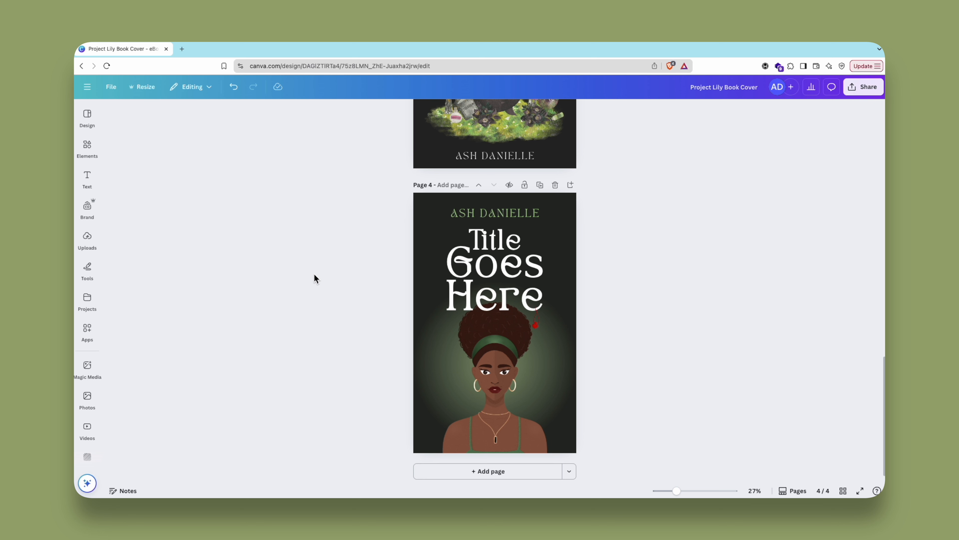
left_click_drag(676, 490, 677, 491)
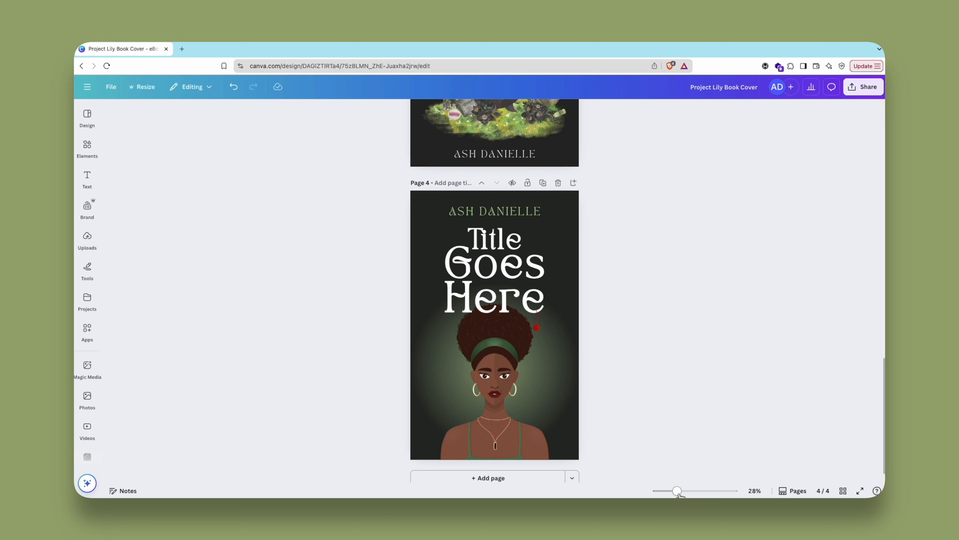